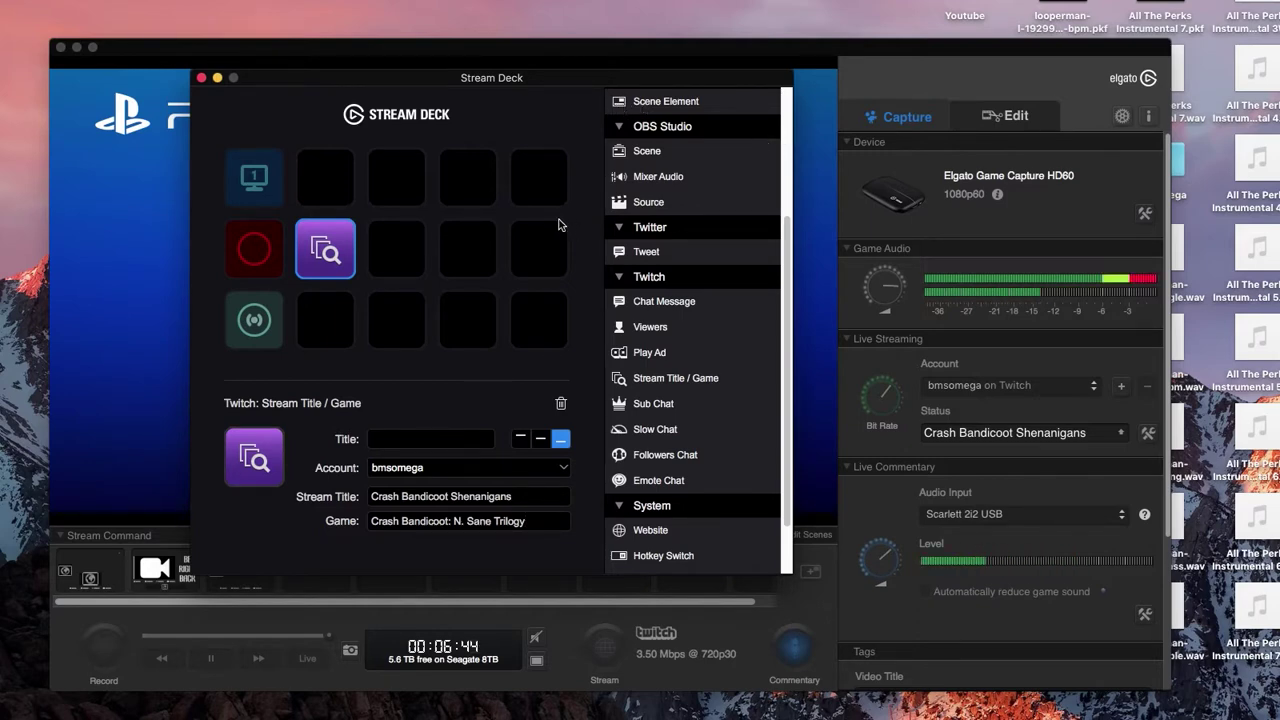
Shift the Stream Deck configuration window further to the right.
drag(561, 78, 657, 81)
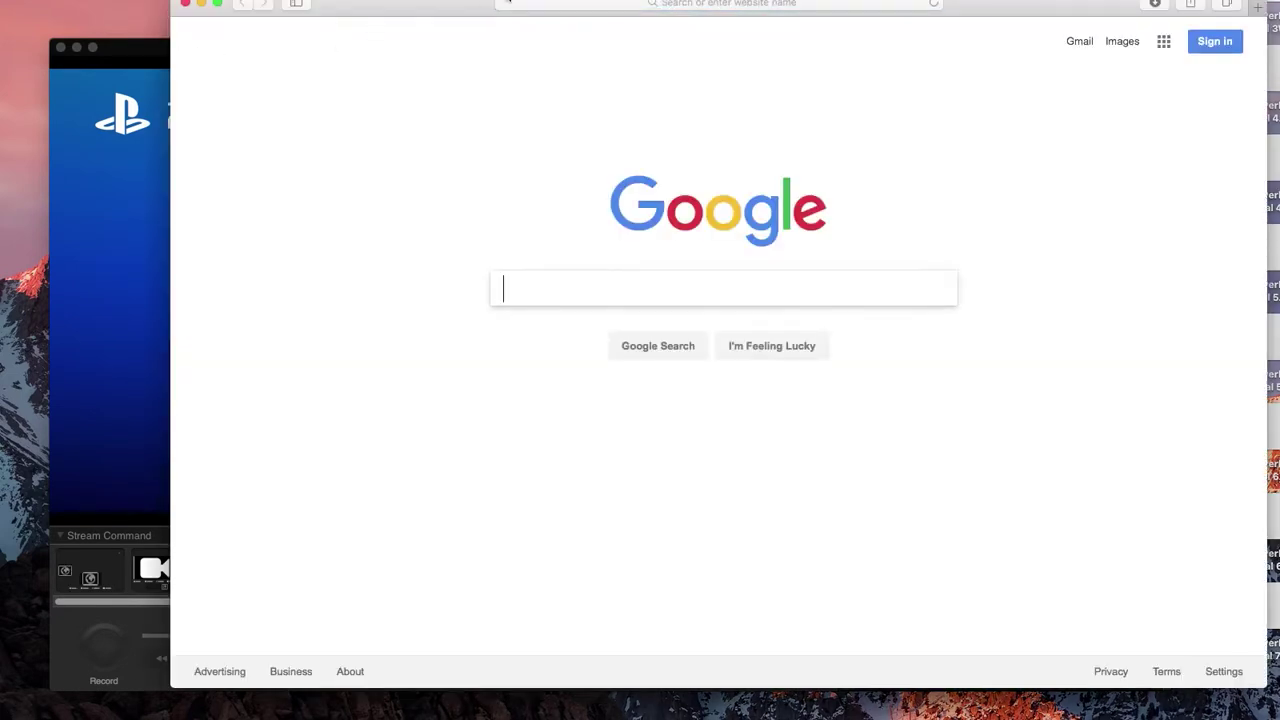
Search Google for 'crash bandicoot' and show only the image results.
drag(455, 12, 400, 10)
click(625, 17)
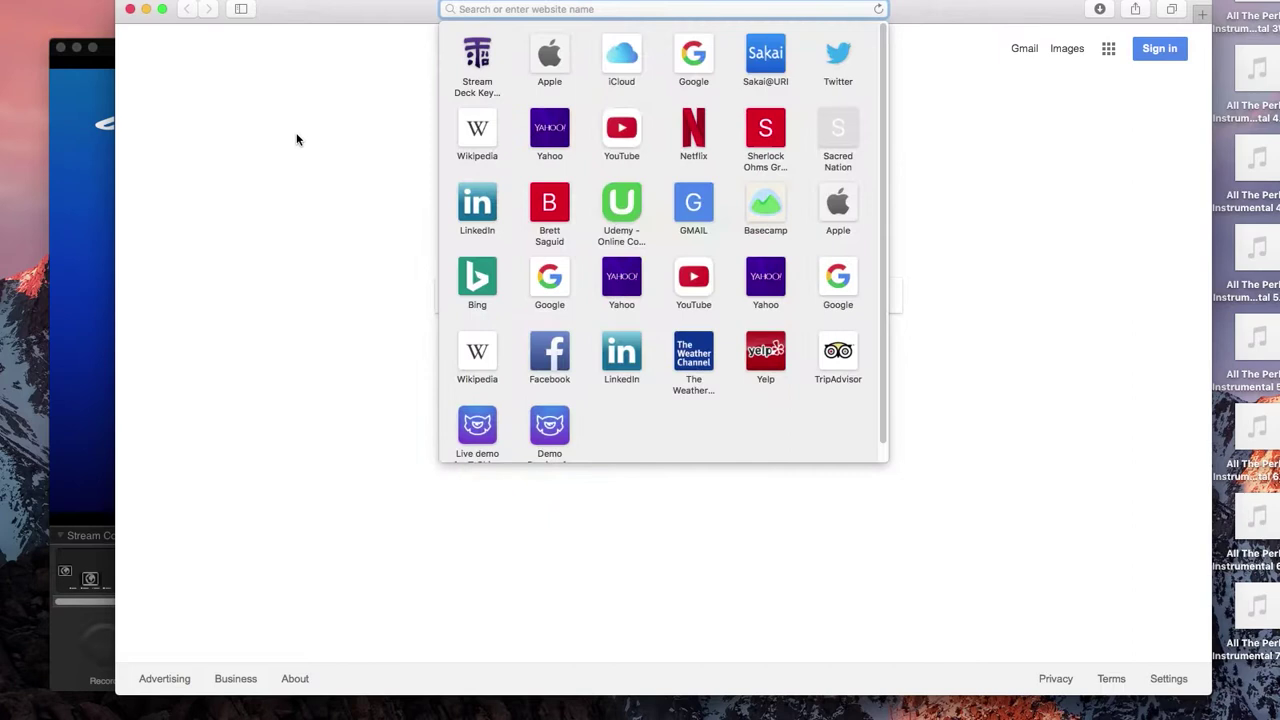
click(297, 137)
click(547, 290)
text(cr)
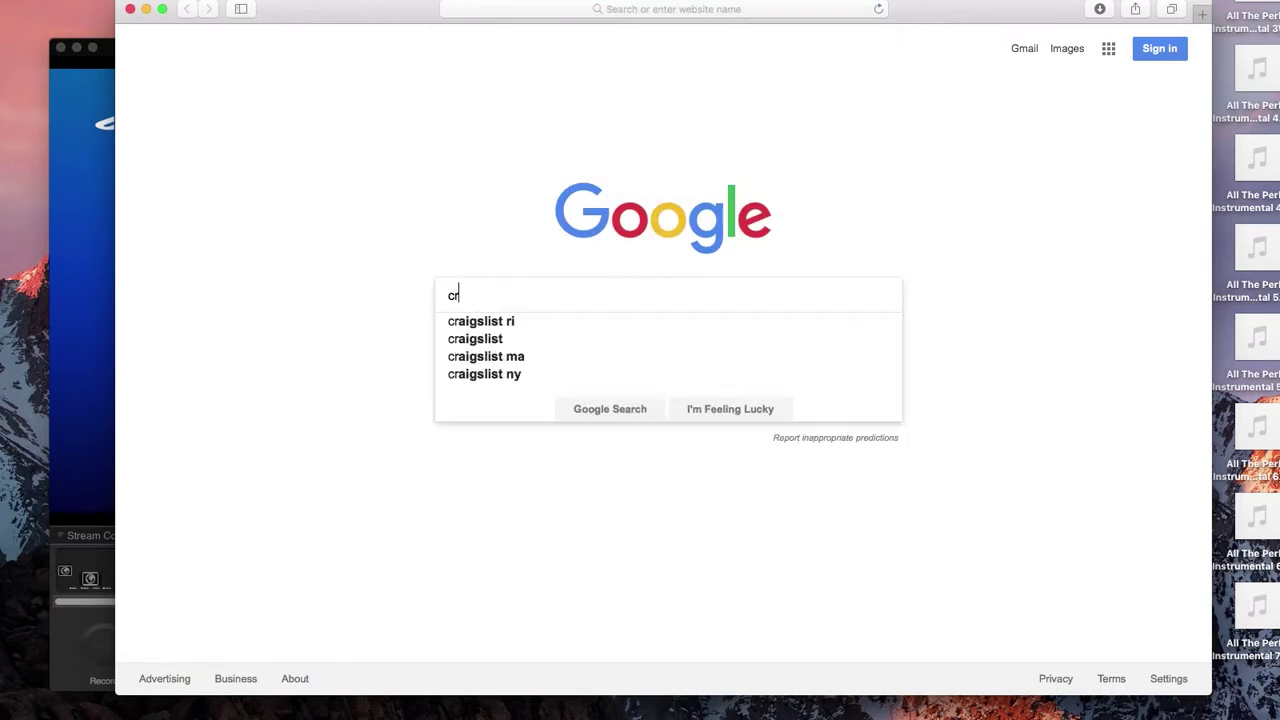
text(ash ban)
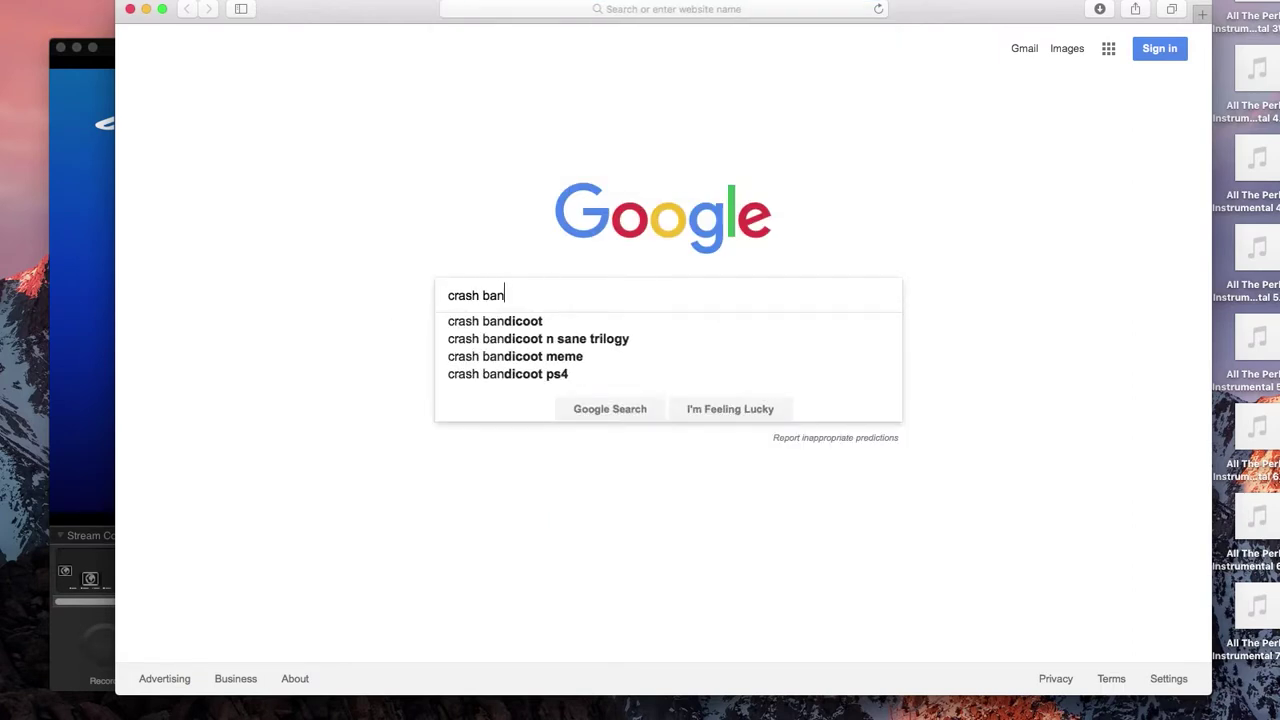
text(dicoot)
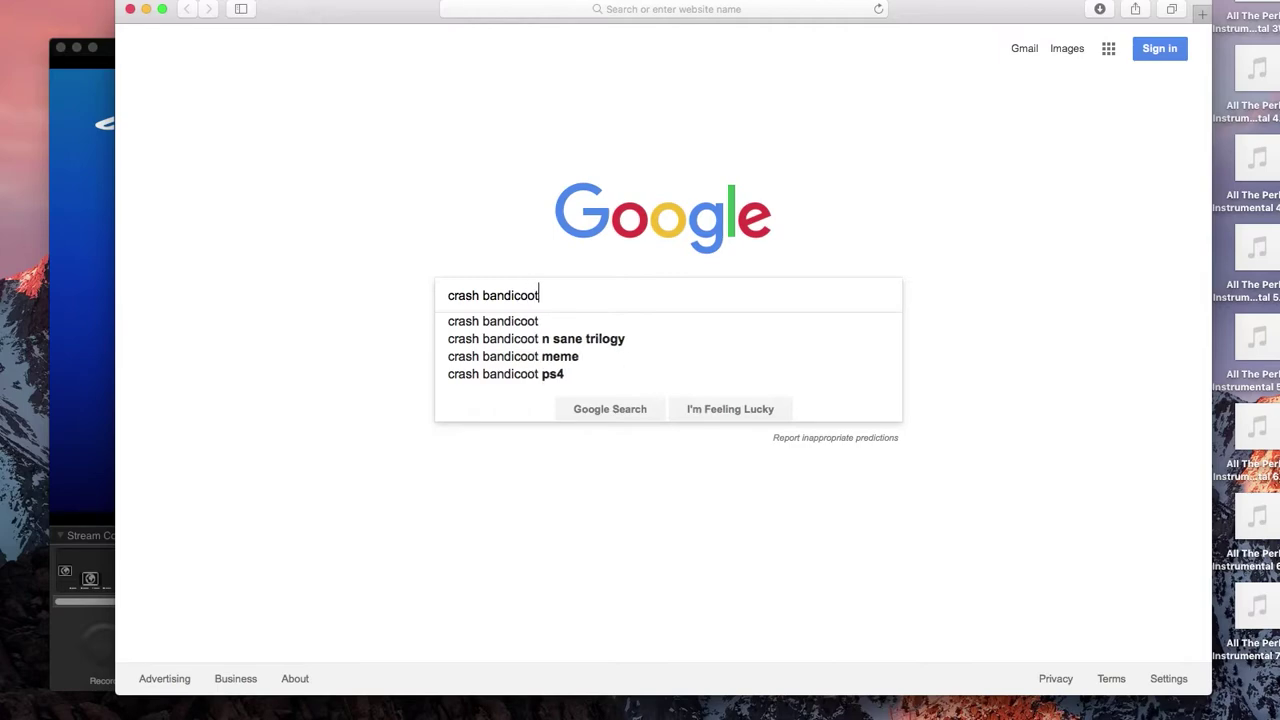
key(BackSpace)
key(Return)
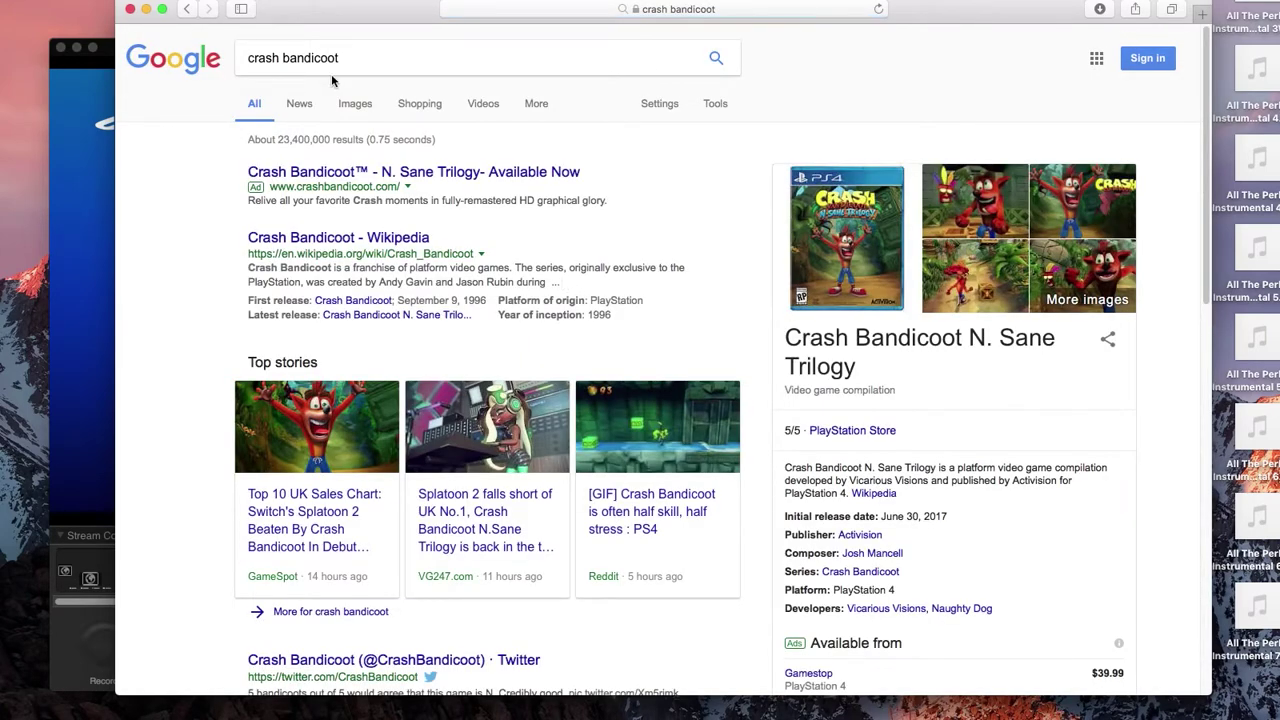
click(358, 104)
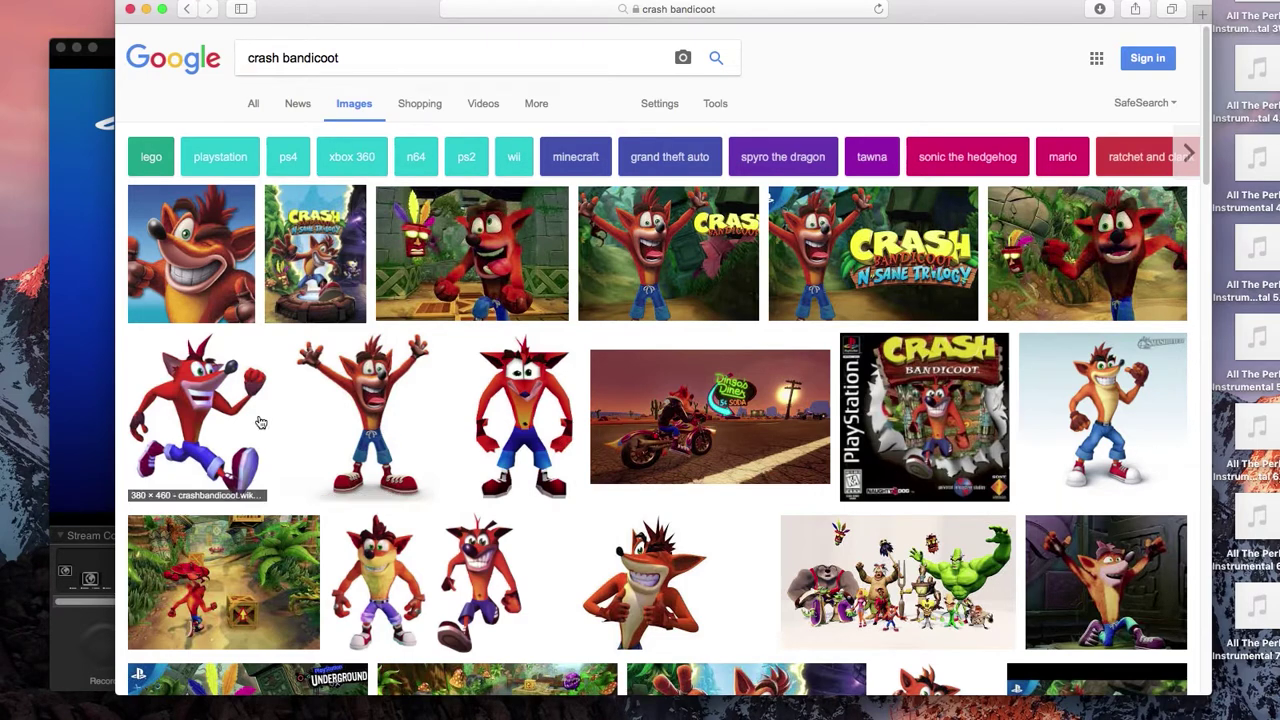
Save the arms-raised Crash preview image into the Chrome Downloads folder.
click(392, 416)
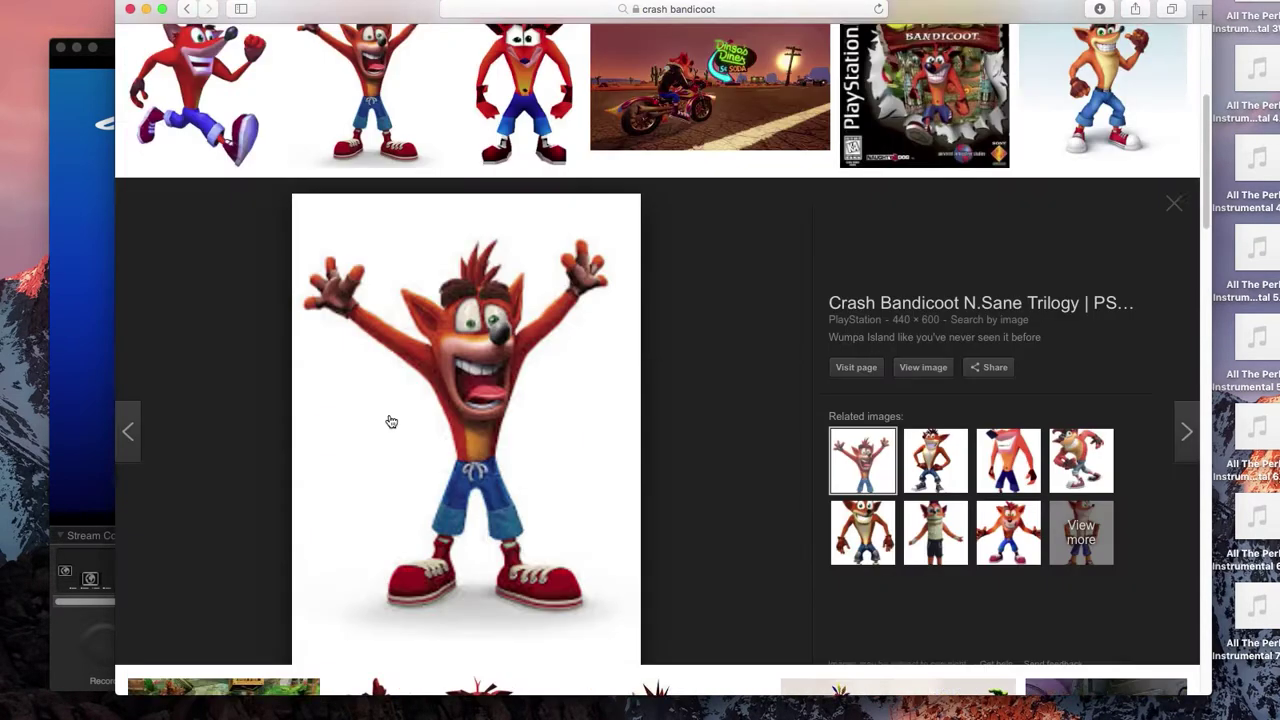
right_click(482, 405)
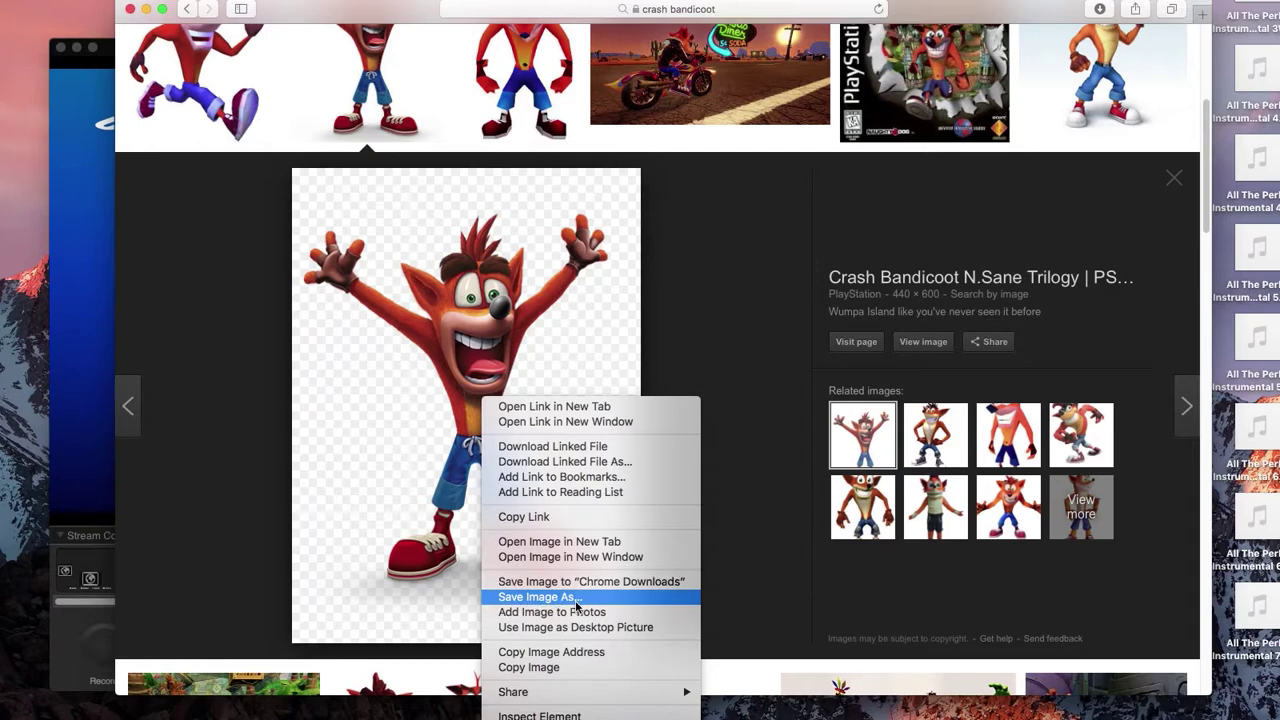
click(577, 597)
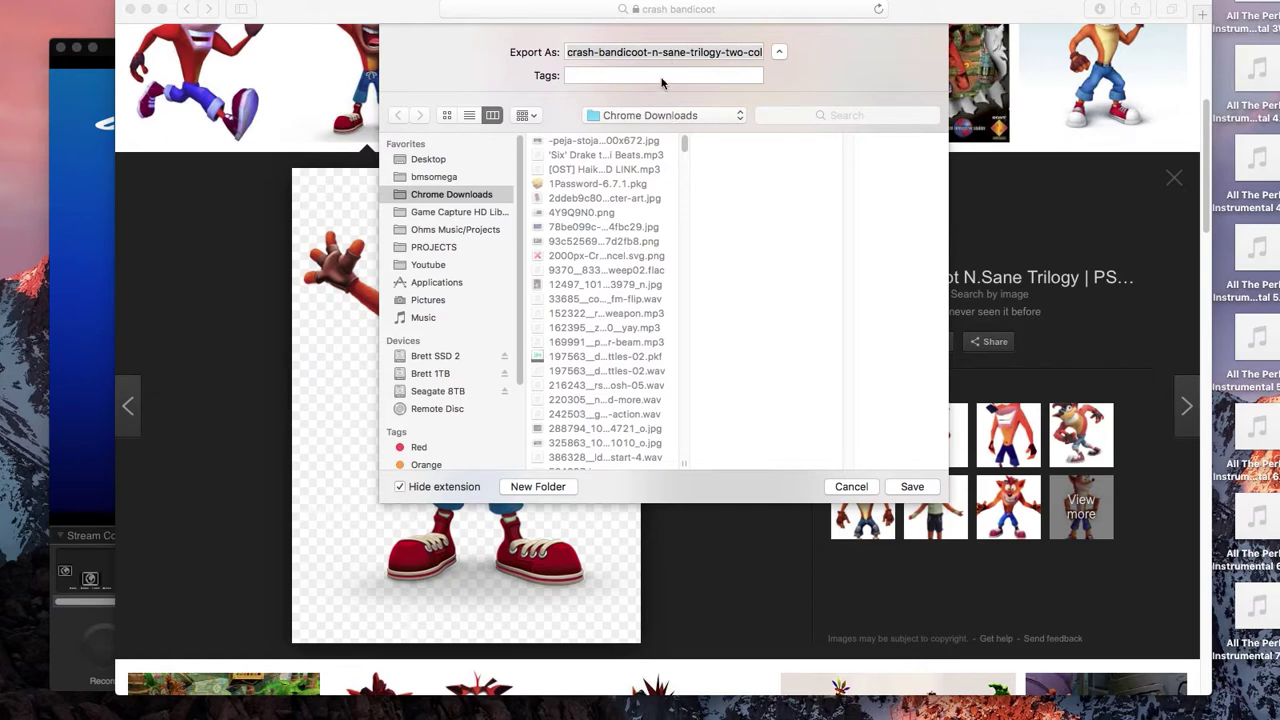
click(926, 488)
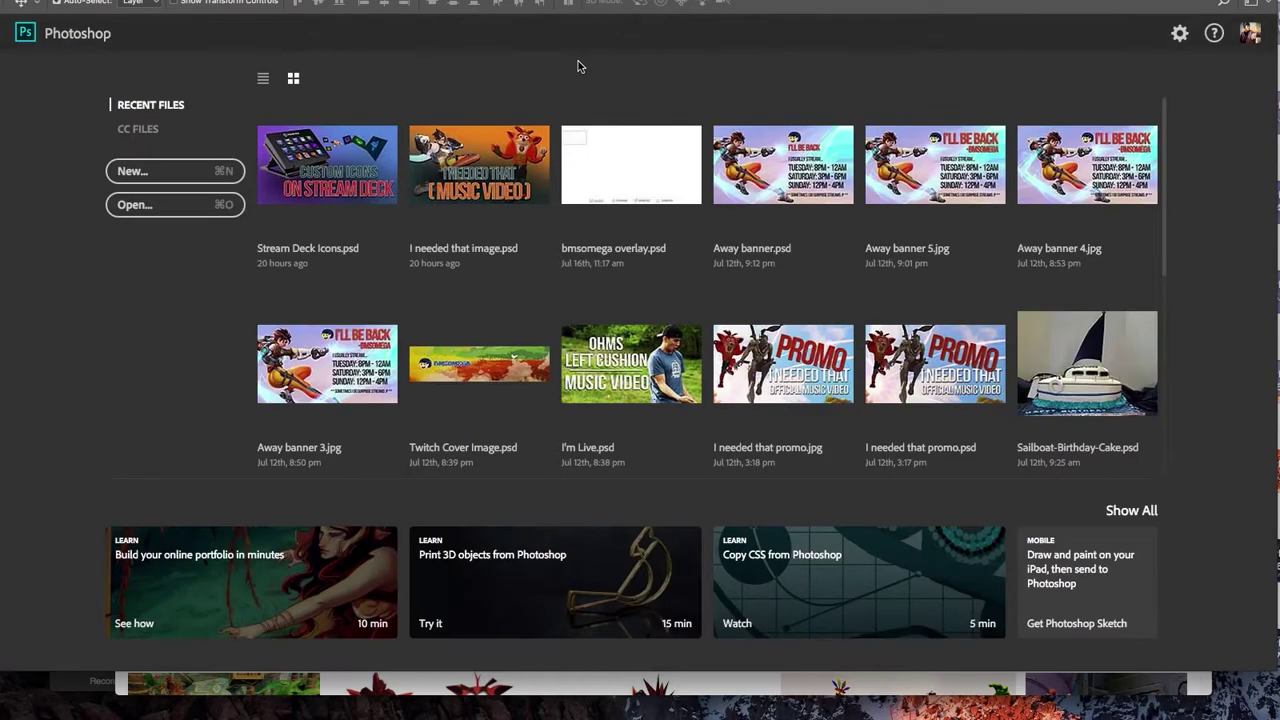
Start a new document and rename it from Untitled-1 to 'Stream Deck Icons'.
click(160, 181)
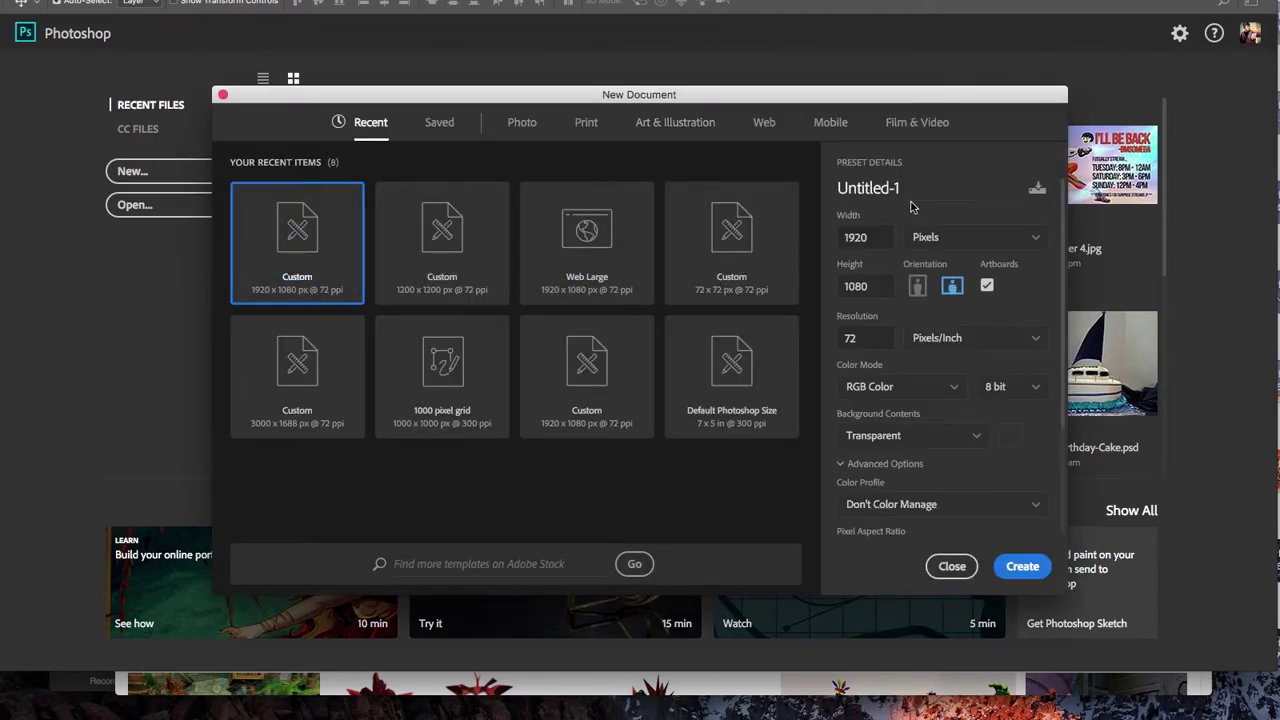
drag(905, 189, 818, 189)
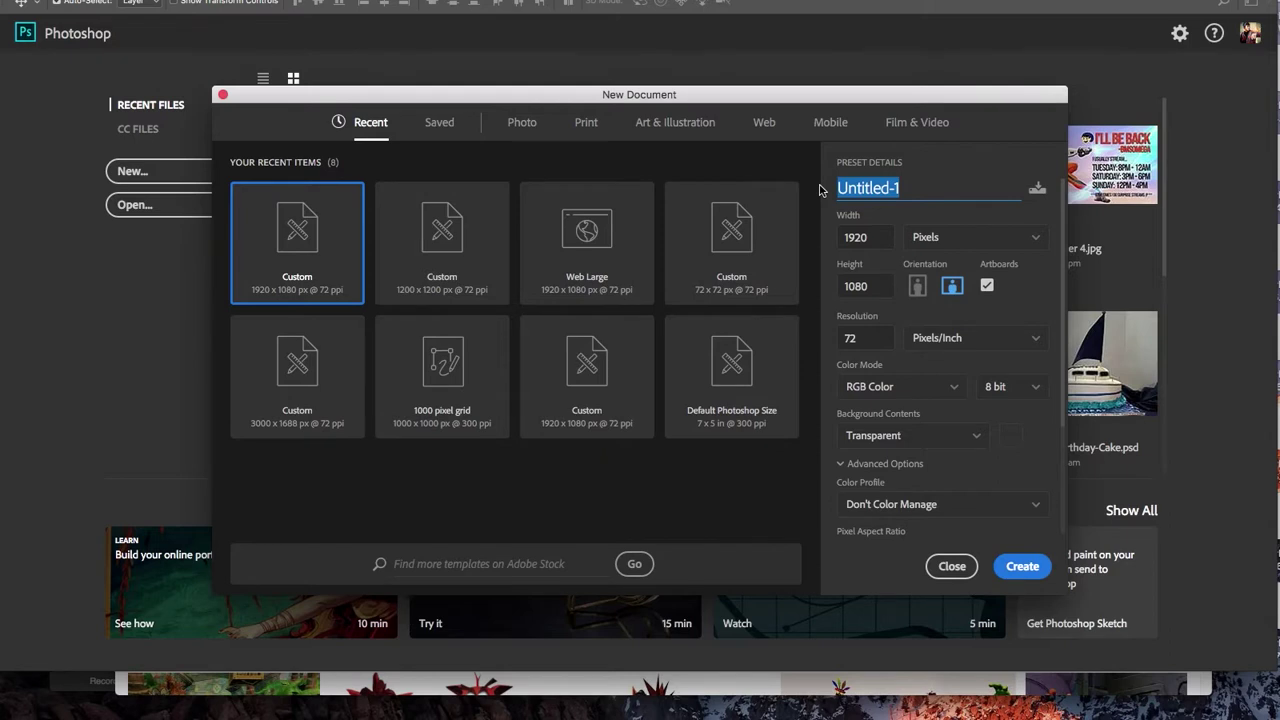
text(Stream)
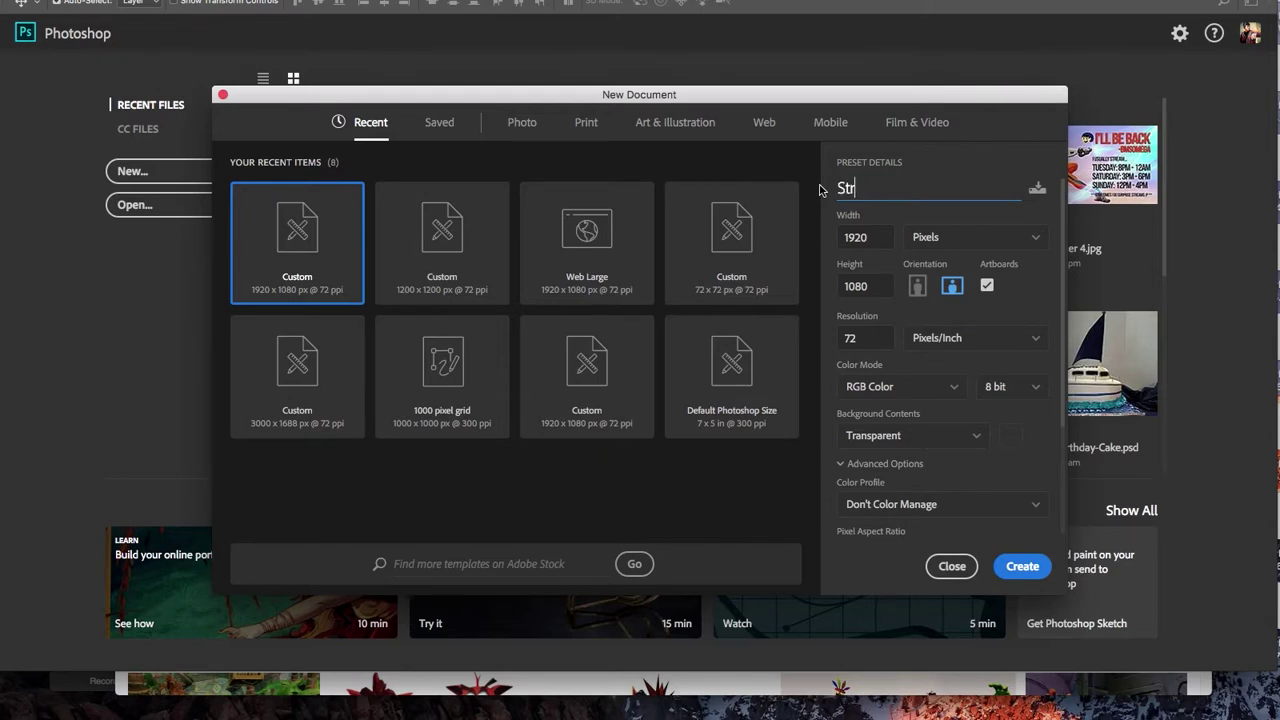
key(BackSpace)
key(BackSpace)
key(BackSpace)
text(S)
text(eam Deck I)
text(cons)
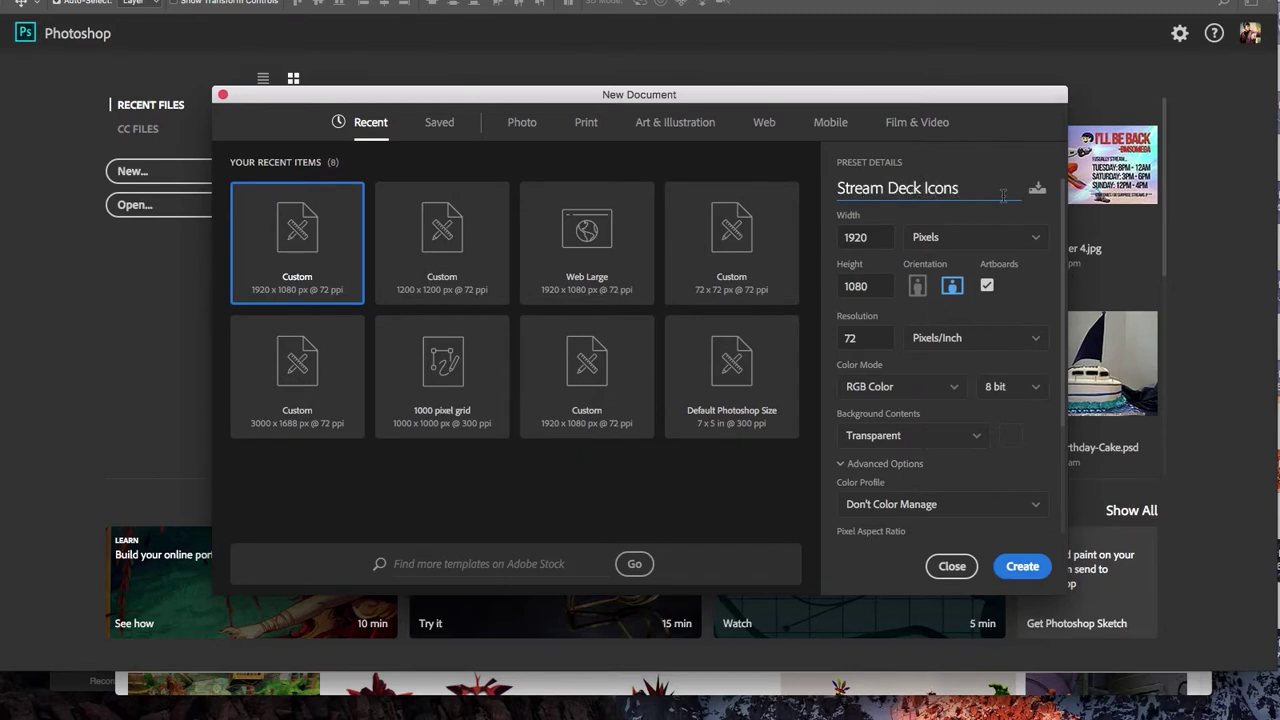
triple_click(951, 195)
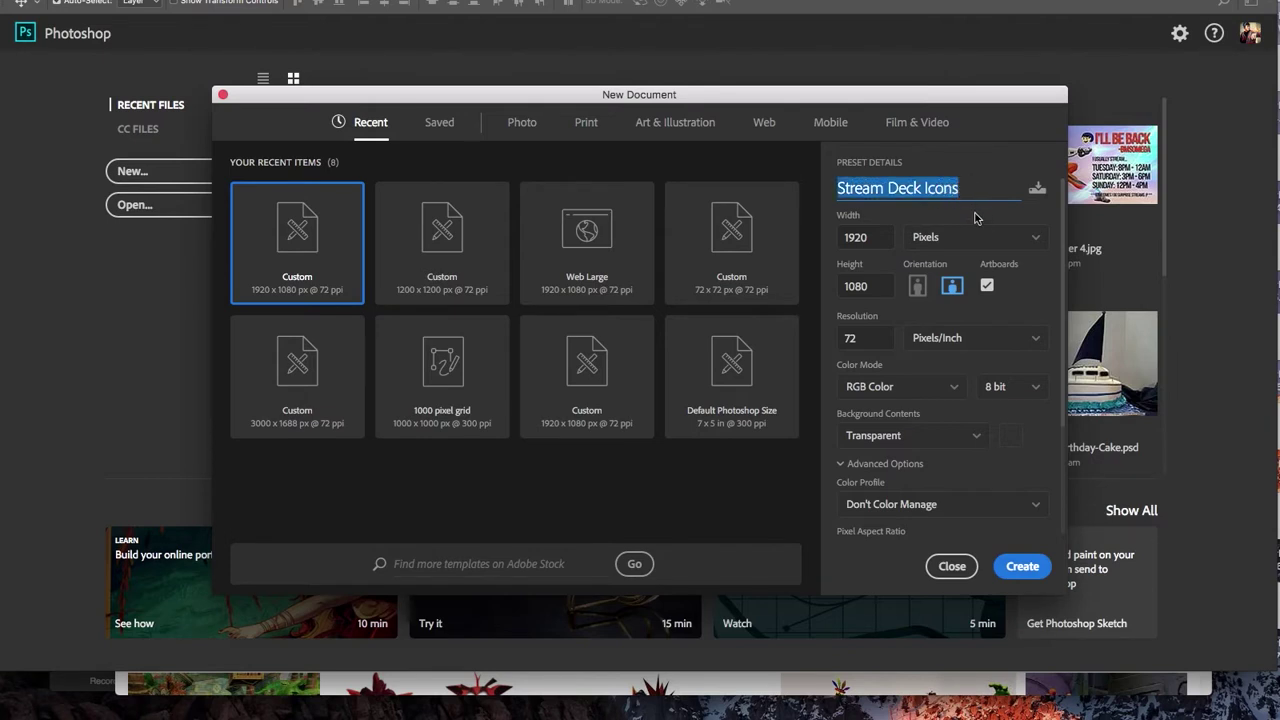
click(977, 218)
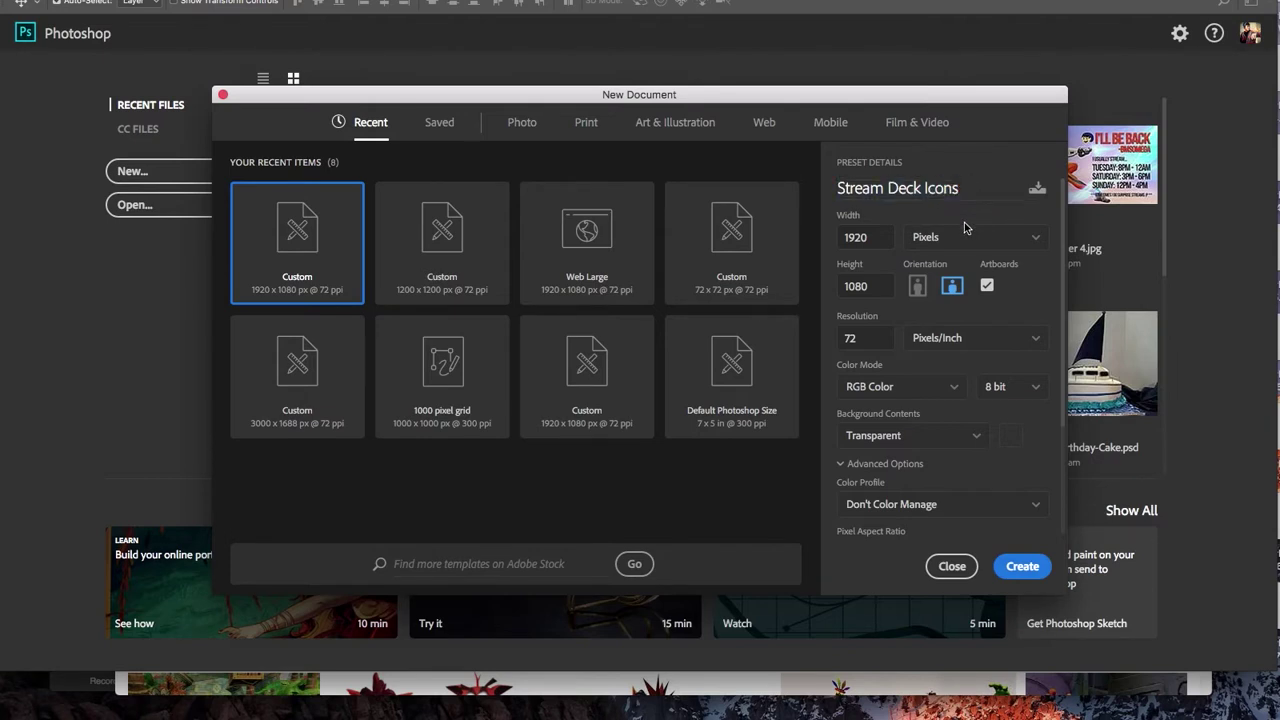
click(872, 238)
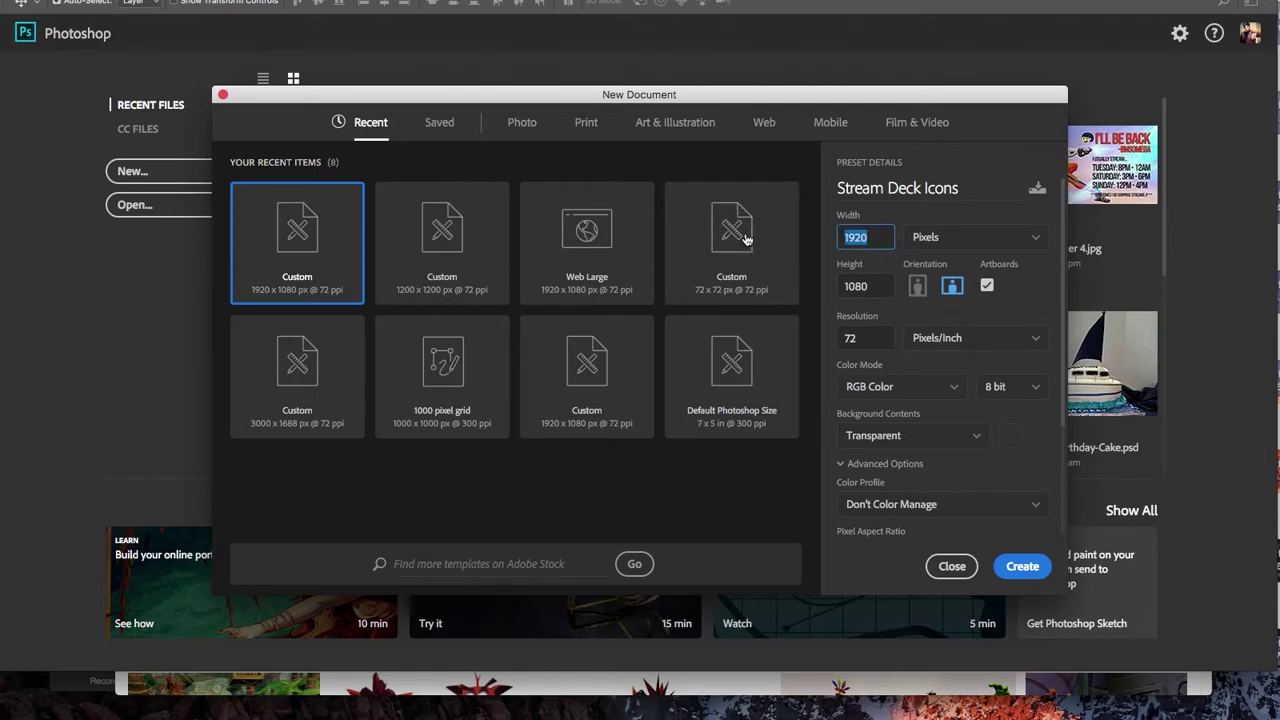
Create the document at 72 × 72 pixels with Transparent background and RGB Color.
text(72)
key(Tab)
text(7)
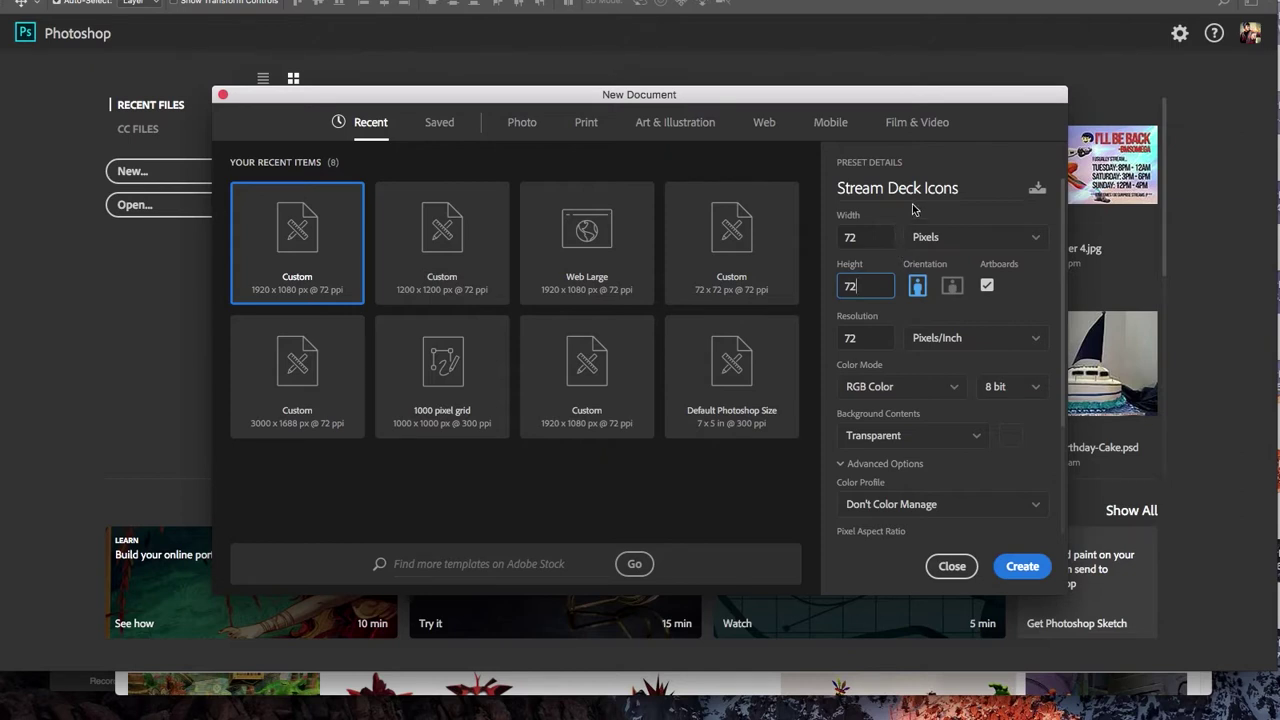
click(939, 444)
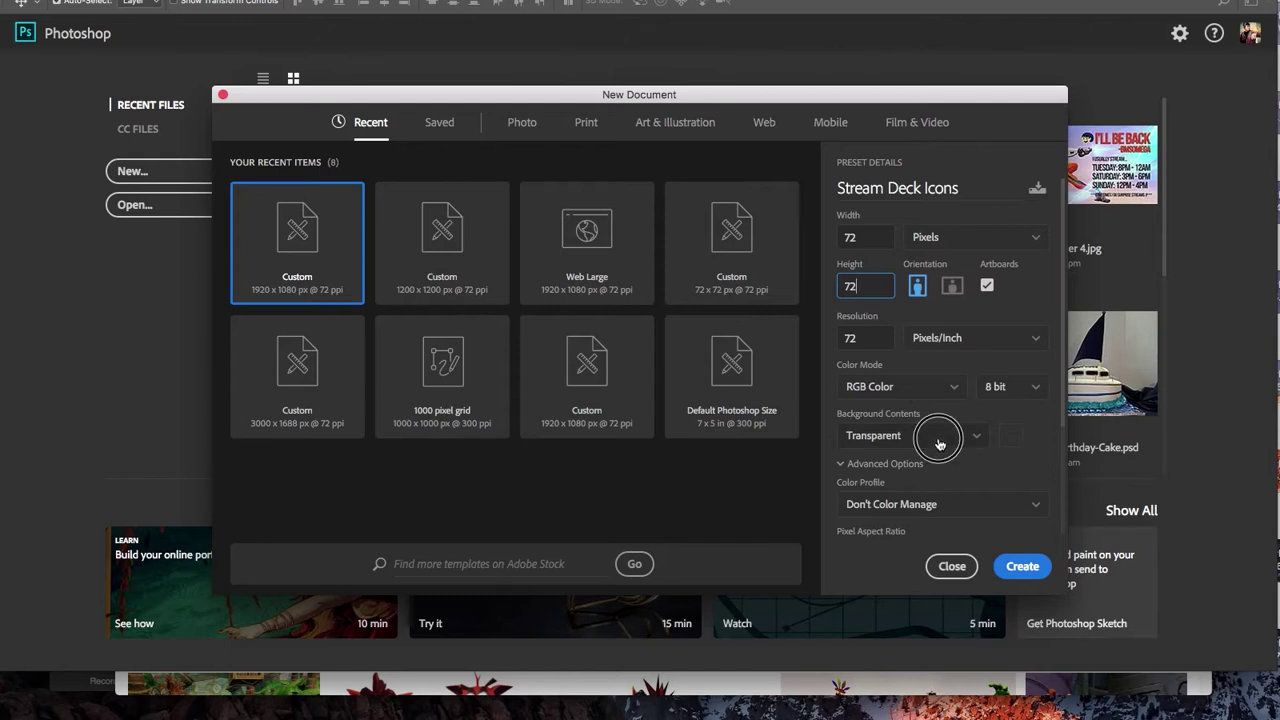
click(939, 444)
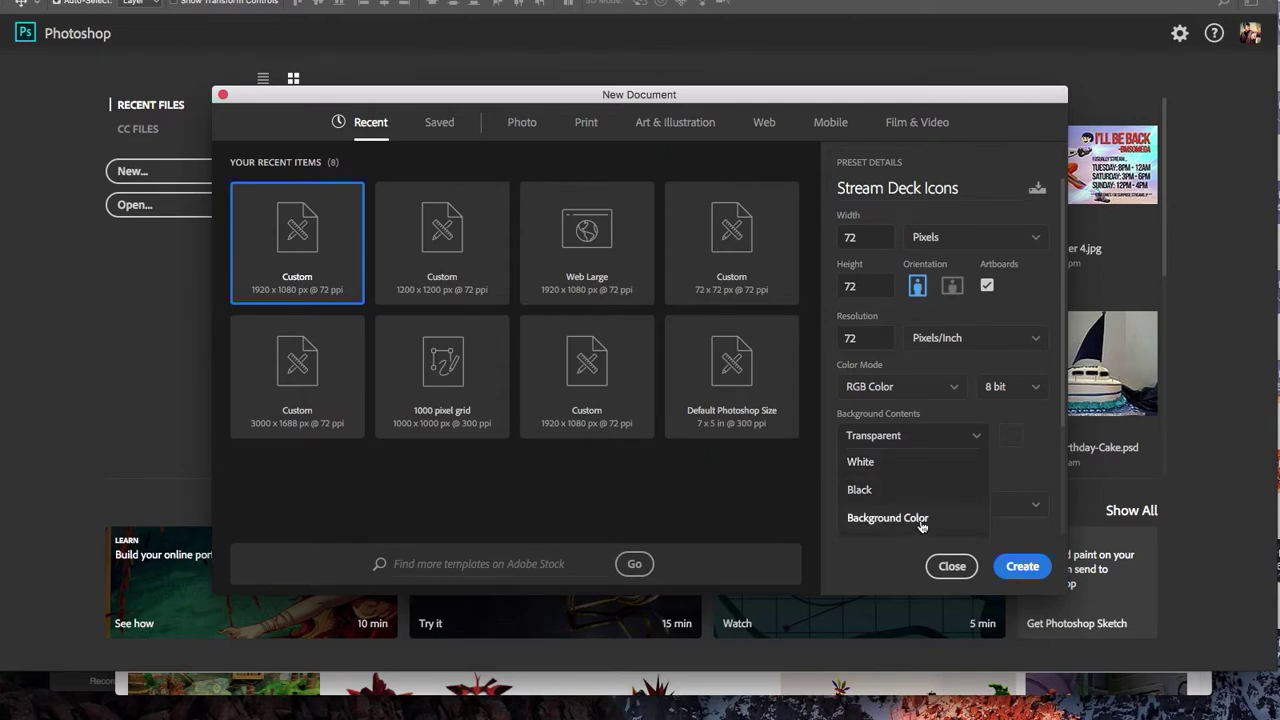
click(970, 417)
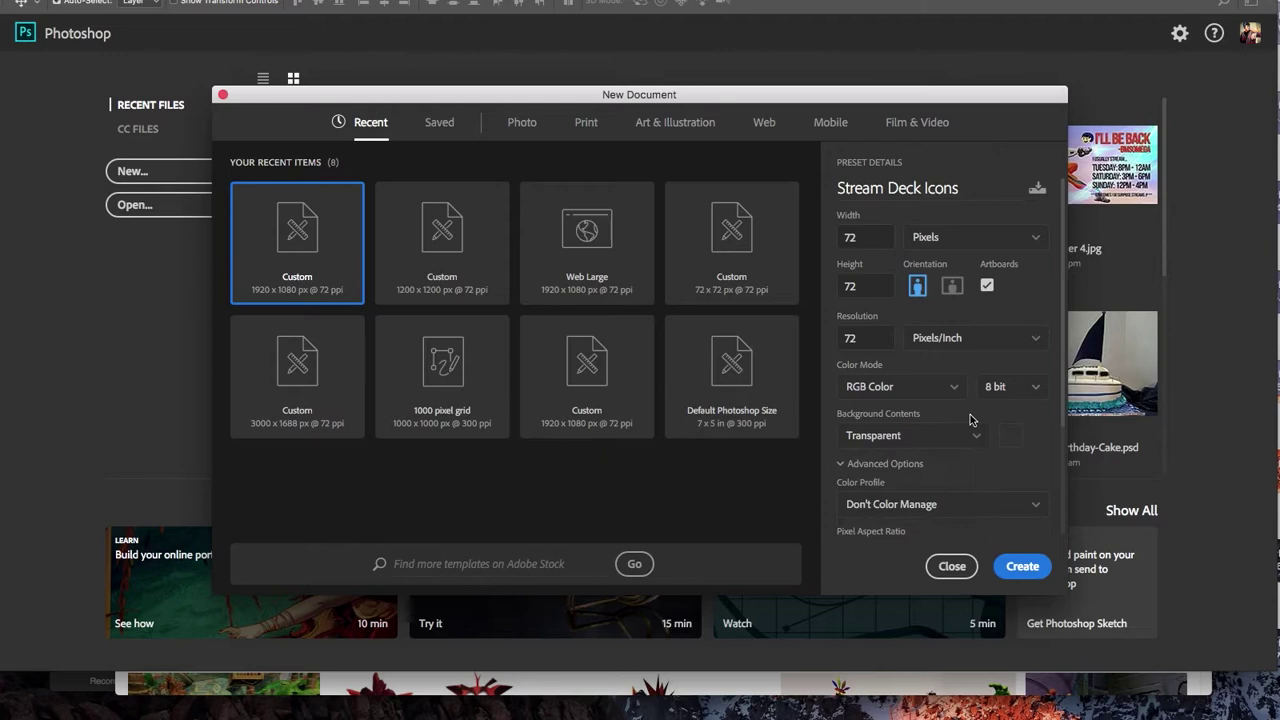
click(924, 390)
click(922, 390)
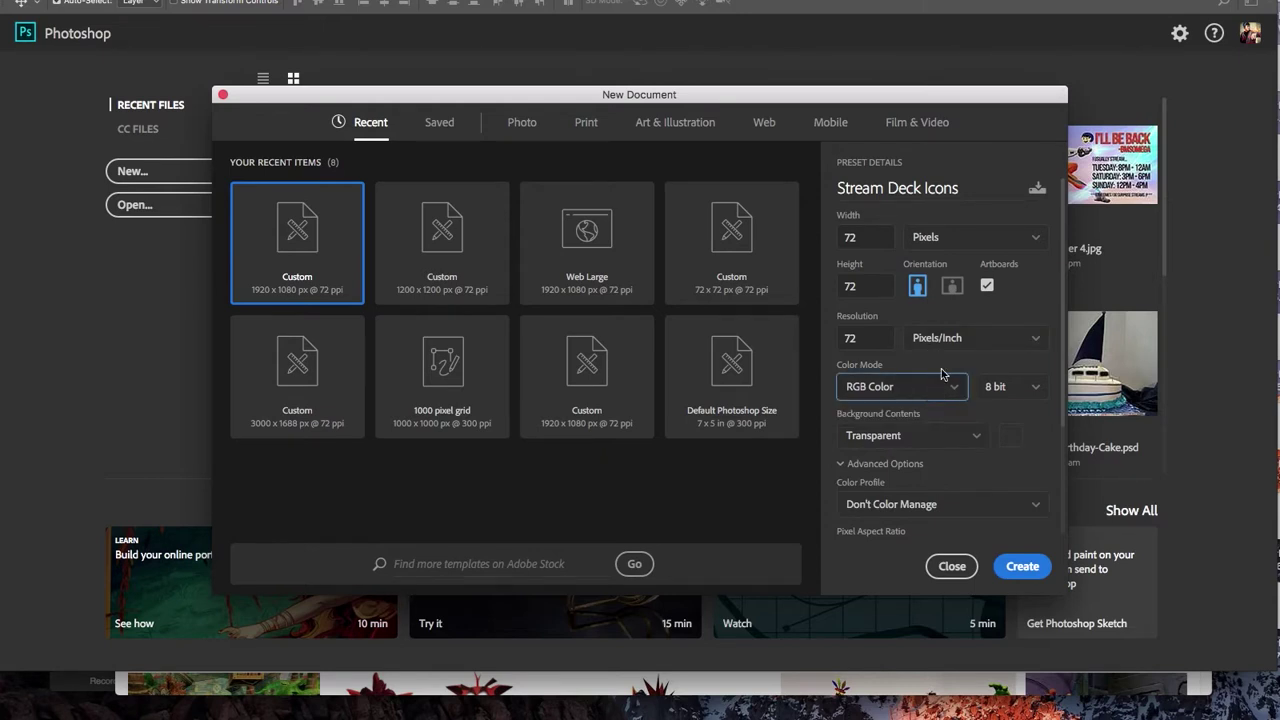
click(930, 390)
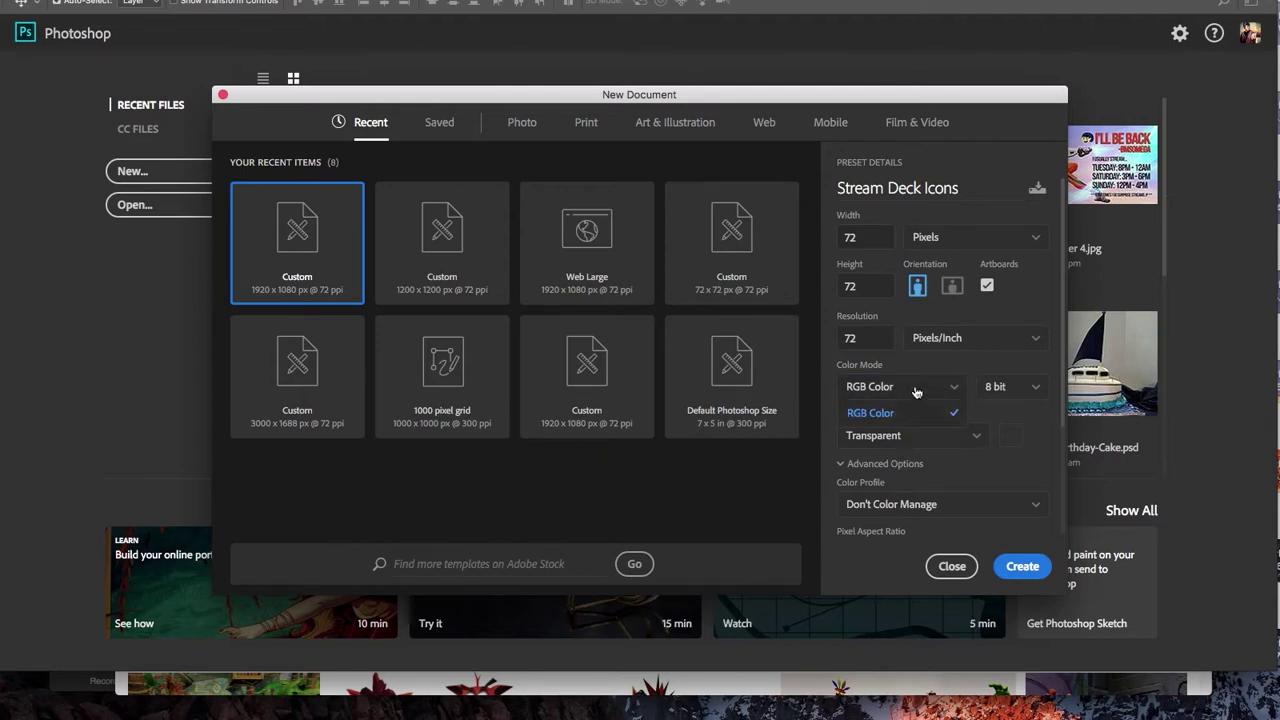
click(909, 395)
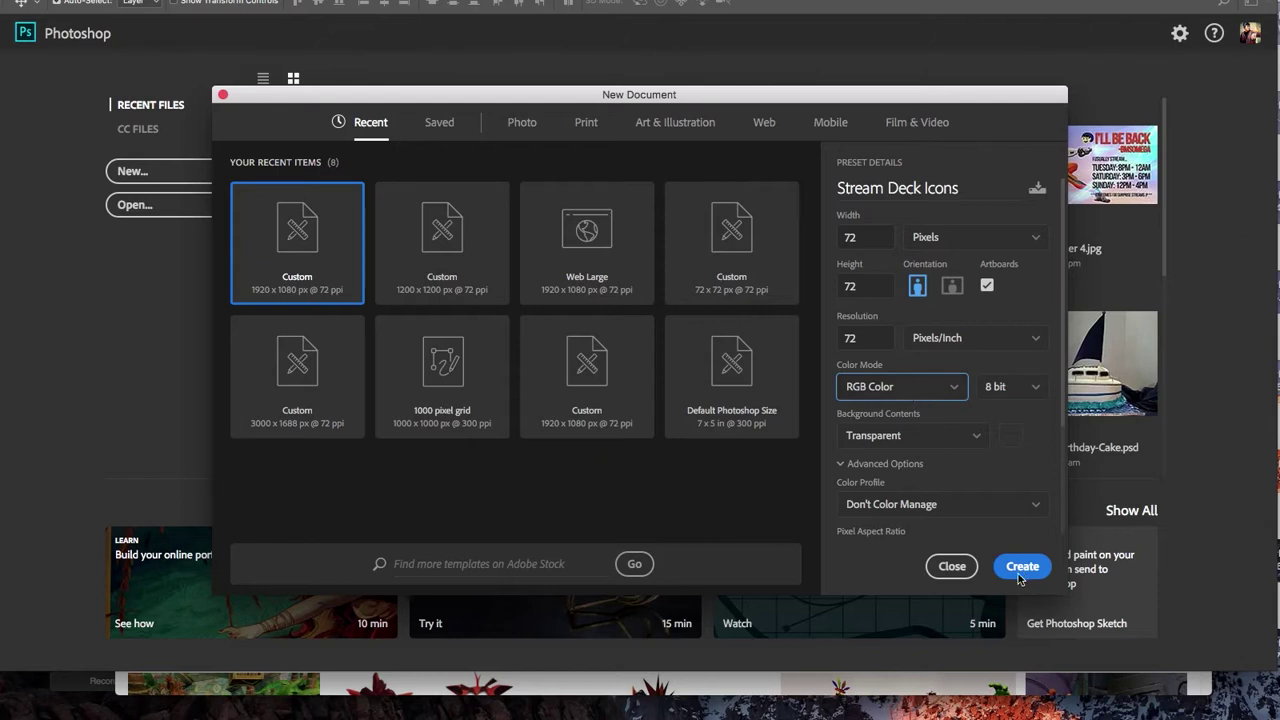
click(1020, 567)
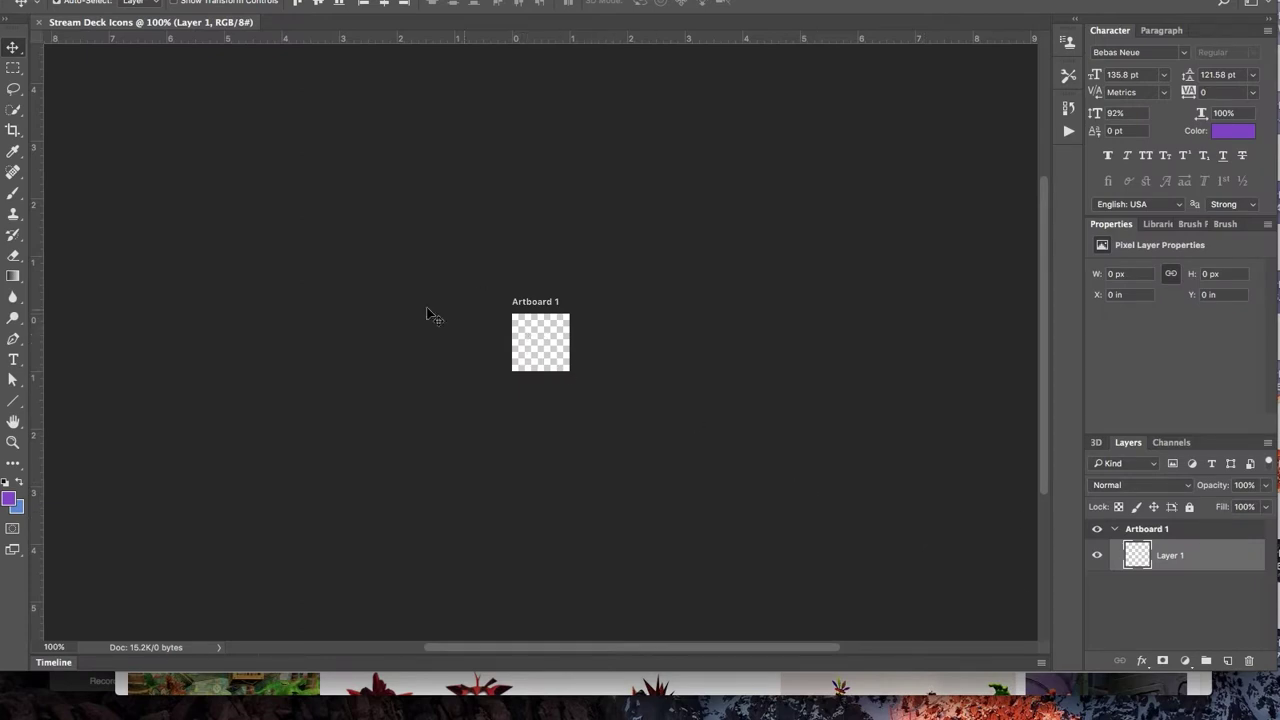
Show the Chrome Downloads folder in Finder with the file list widened to full names.
key(super+o)
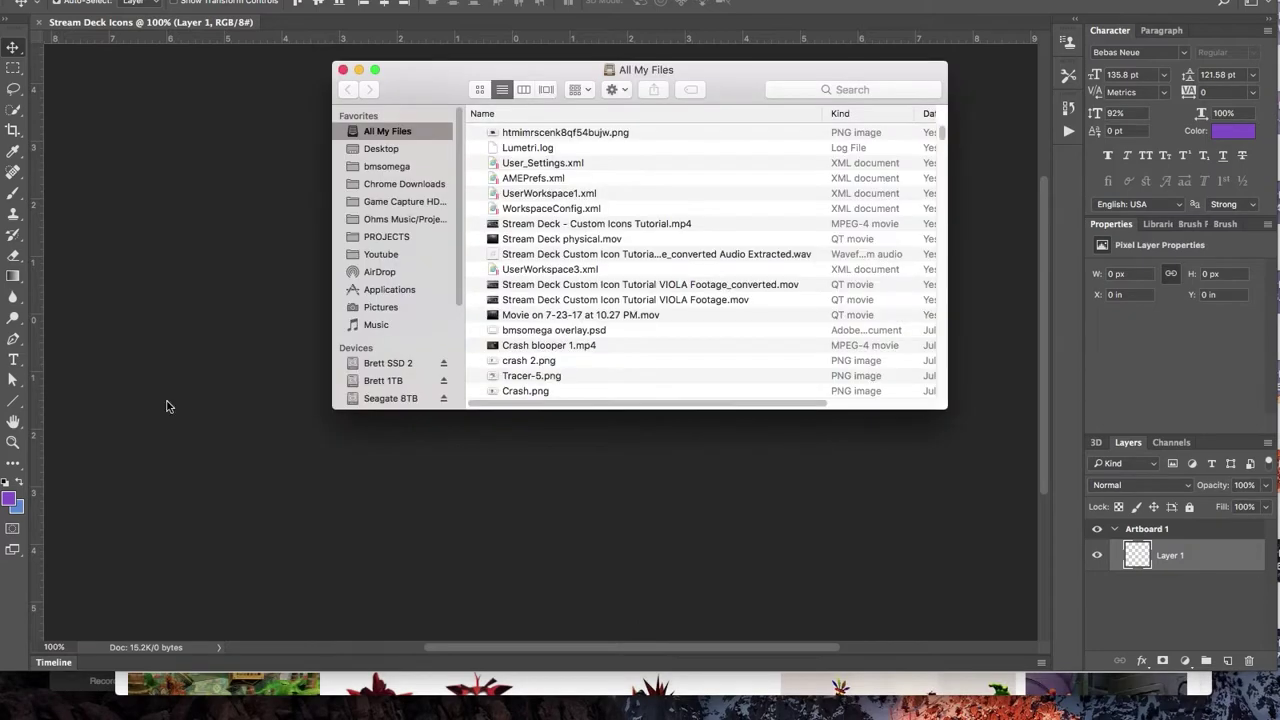
click(432, 186)
scroll(534, 157, down, 5)
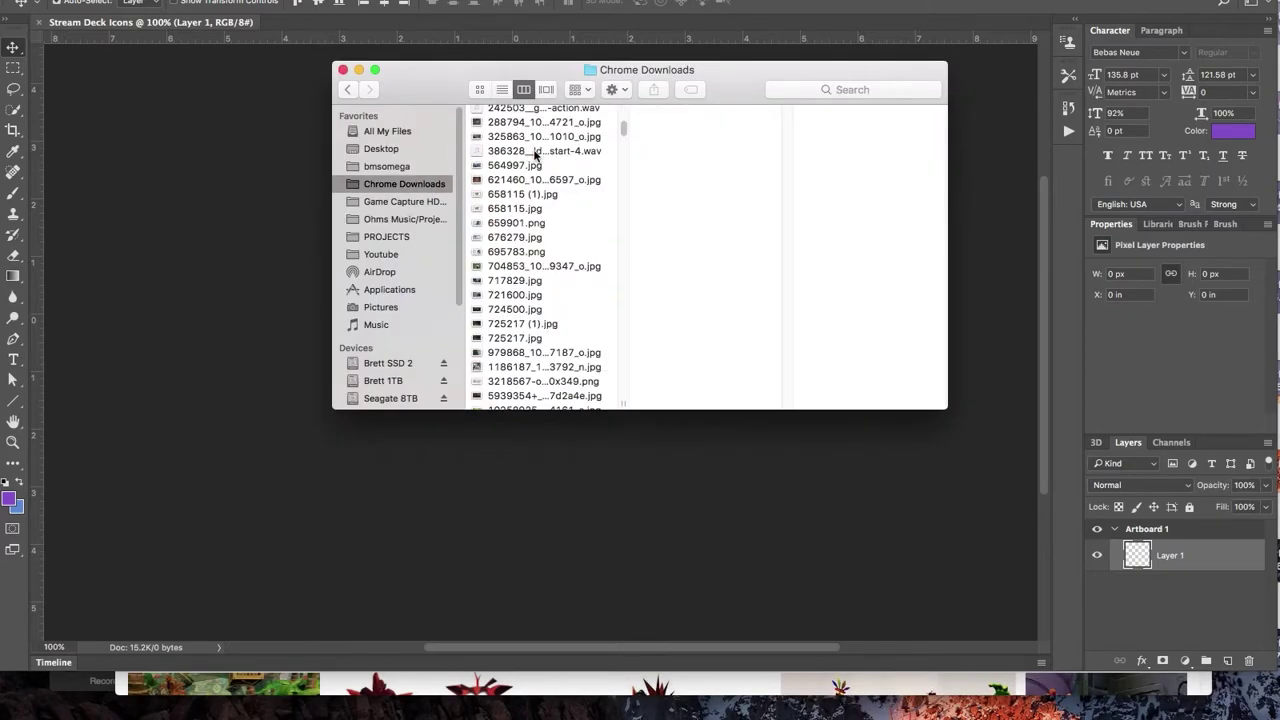
scroll(568, 163, down, 5)
scroll(566, 172, down, 5)
scroll(566, 172, down, 5)
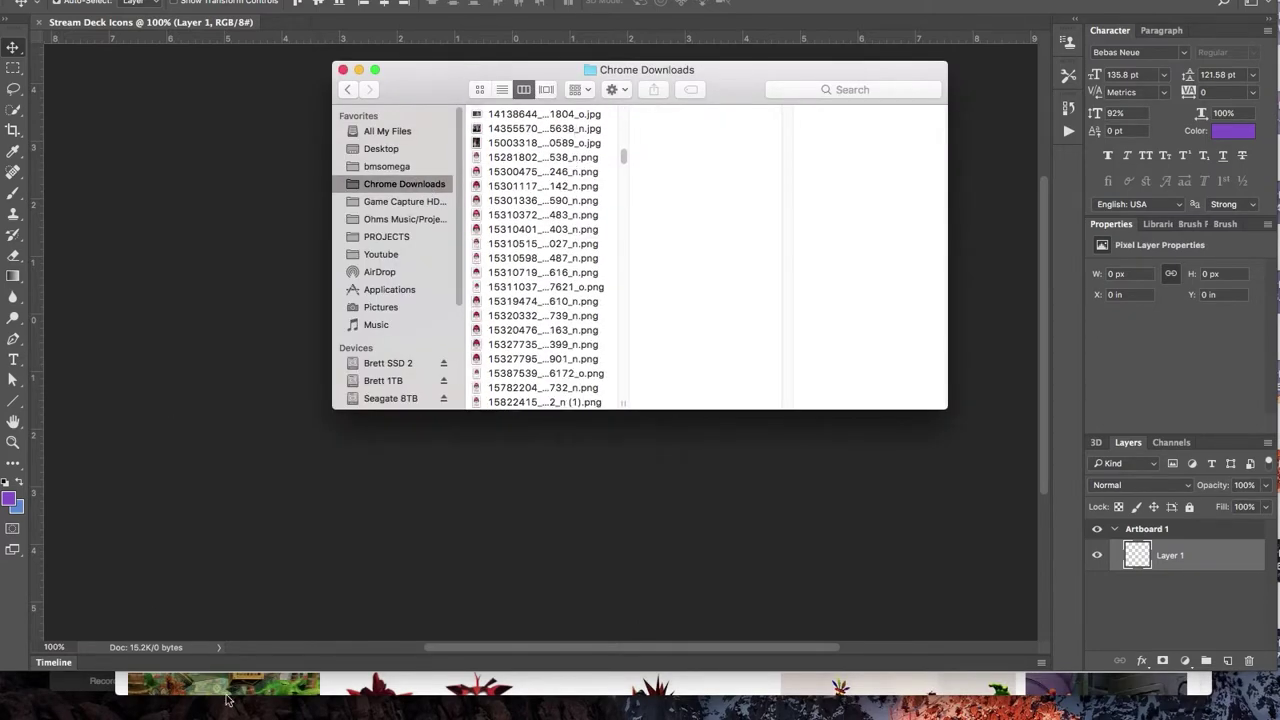
click(436, 131)
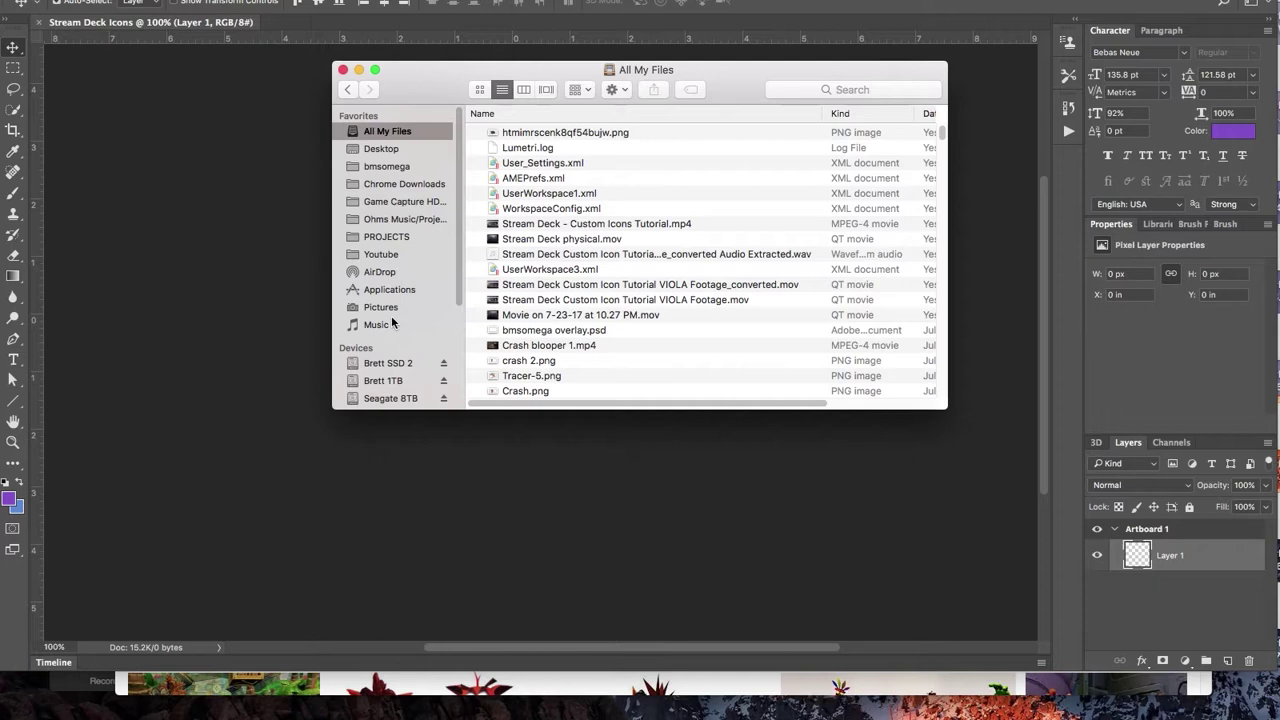
click(390, 184)
scroll(540, 240, down, 5)
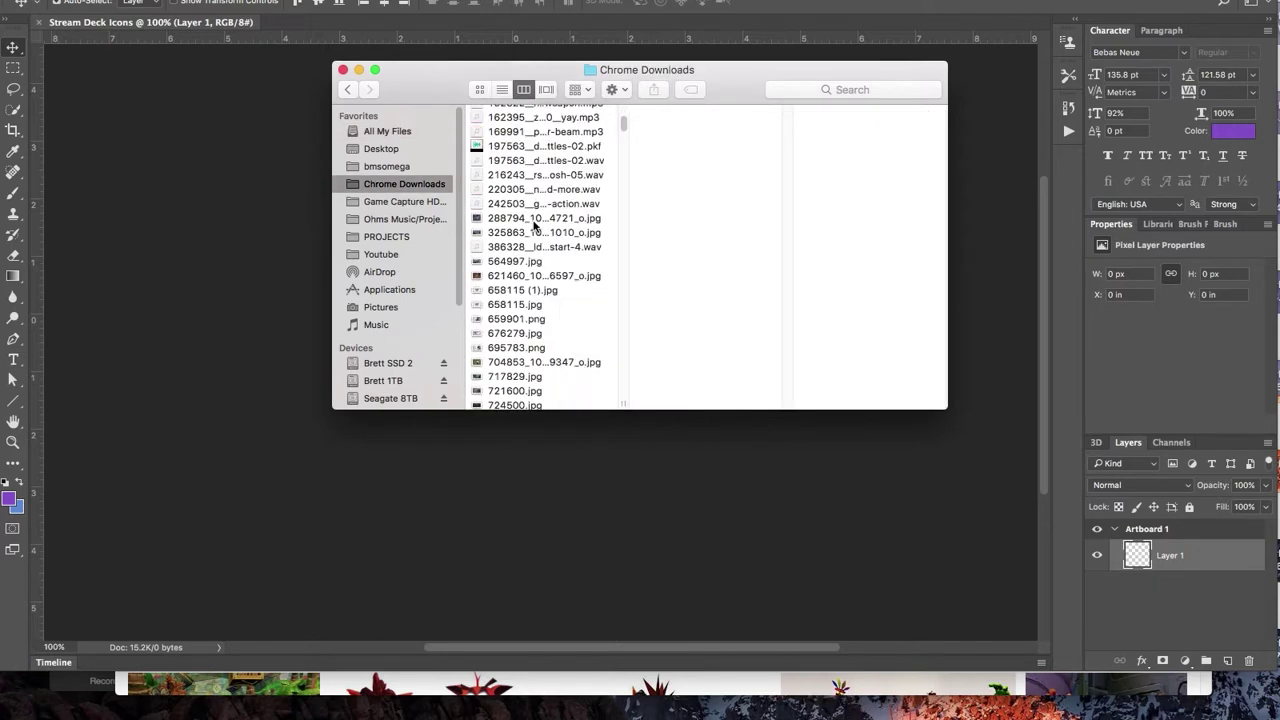
scroll(543, 234, down, 5)
drag(623, 403, 831, 403)
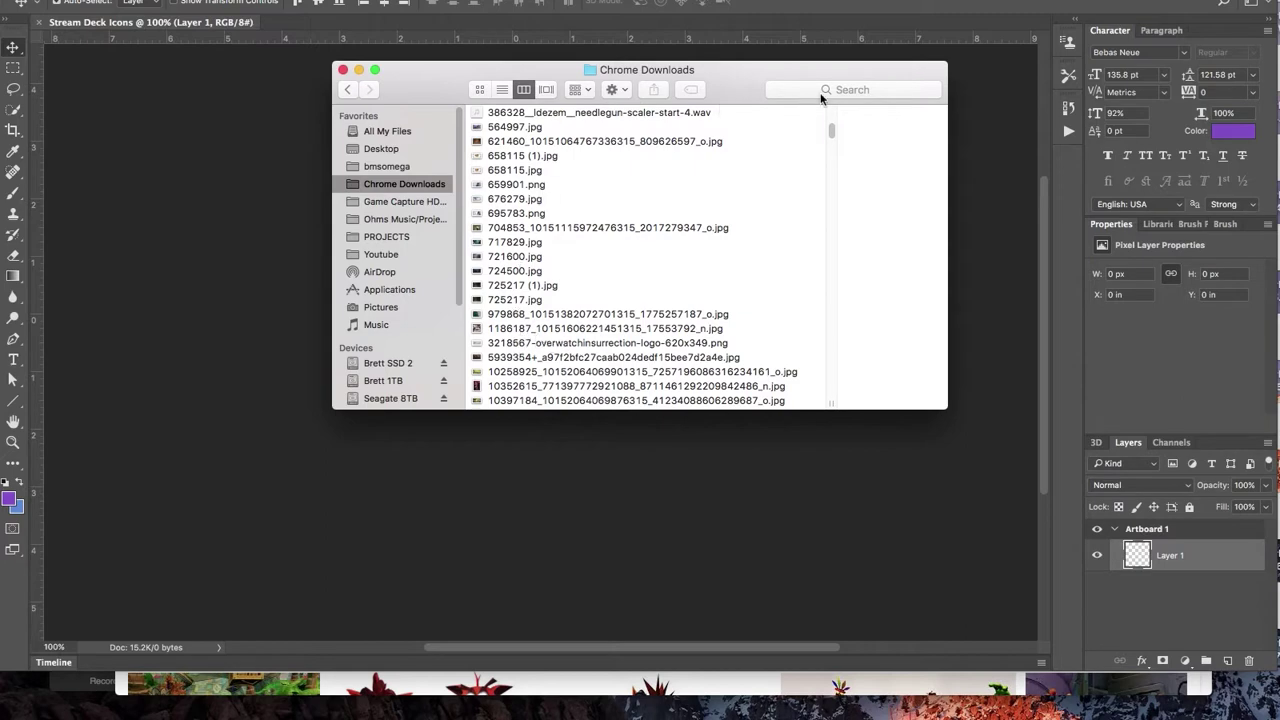
Save the Crash Bandicoot N.Sane Trilogy preview image into Chrome Downloads.
key(super+Tab)
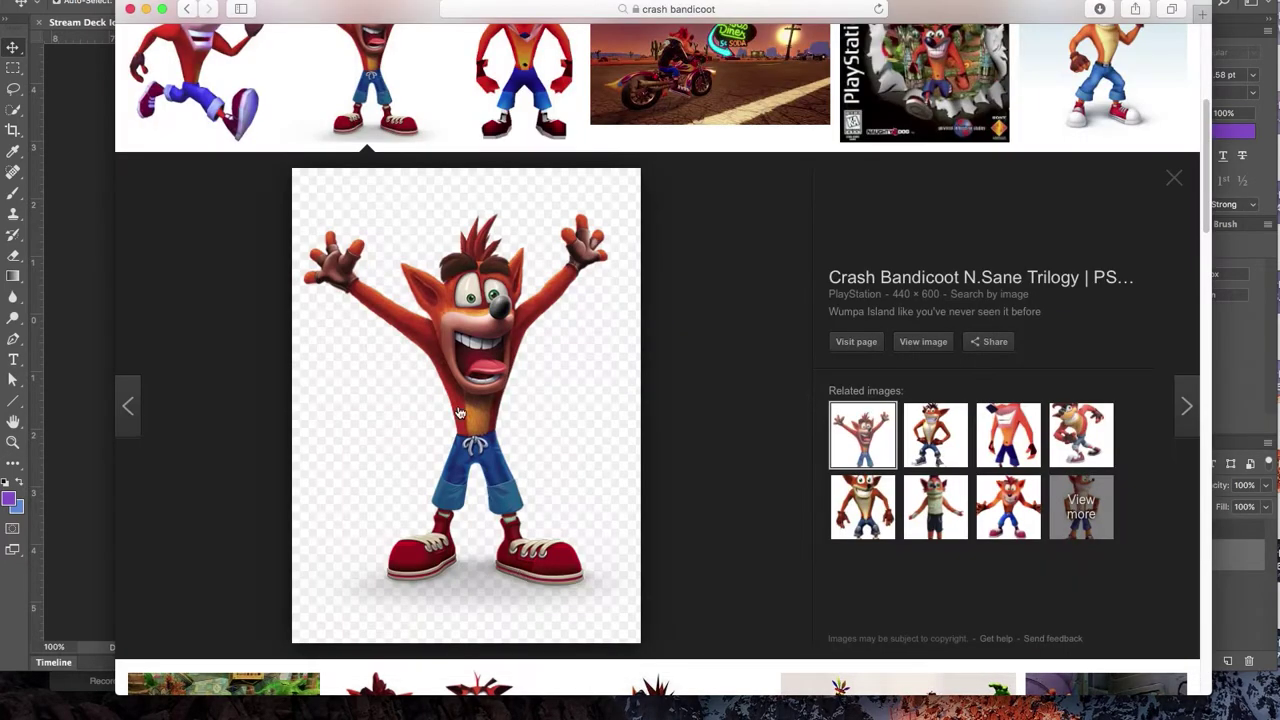
right_click(459, 412)
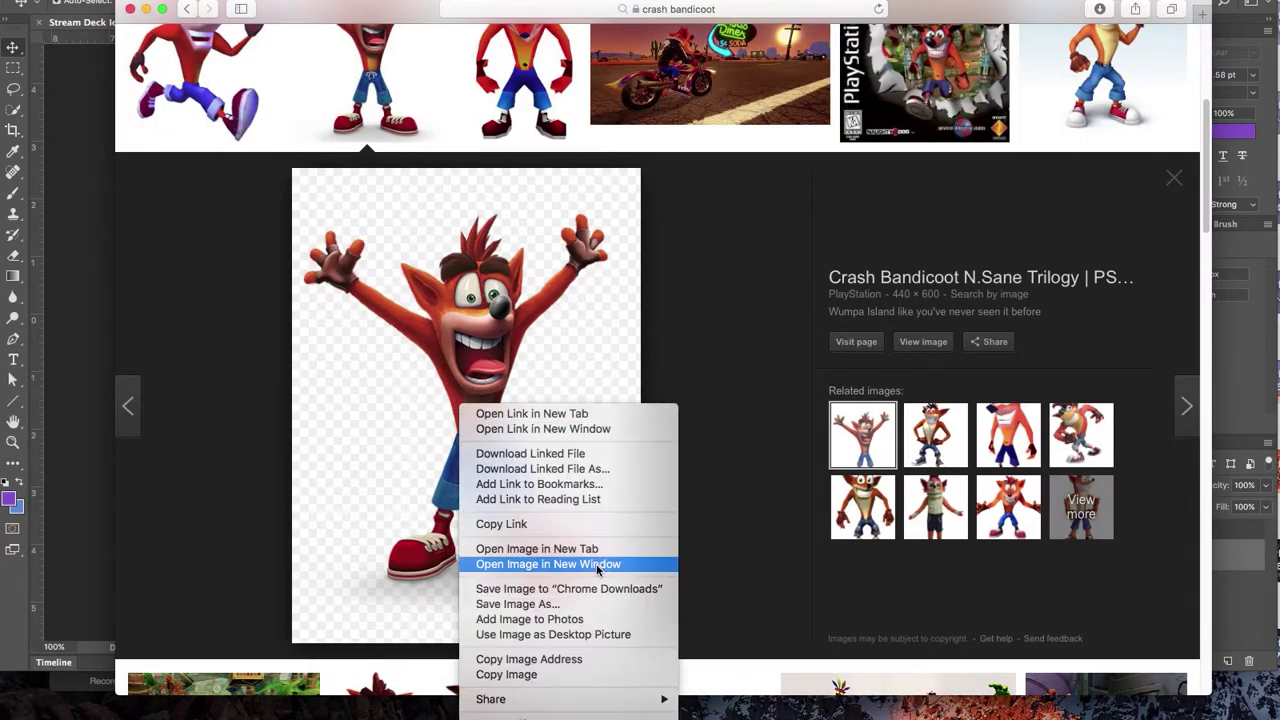
click(563, 605)
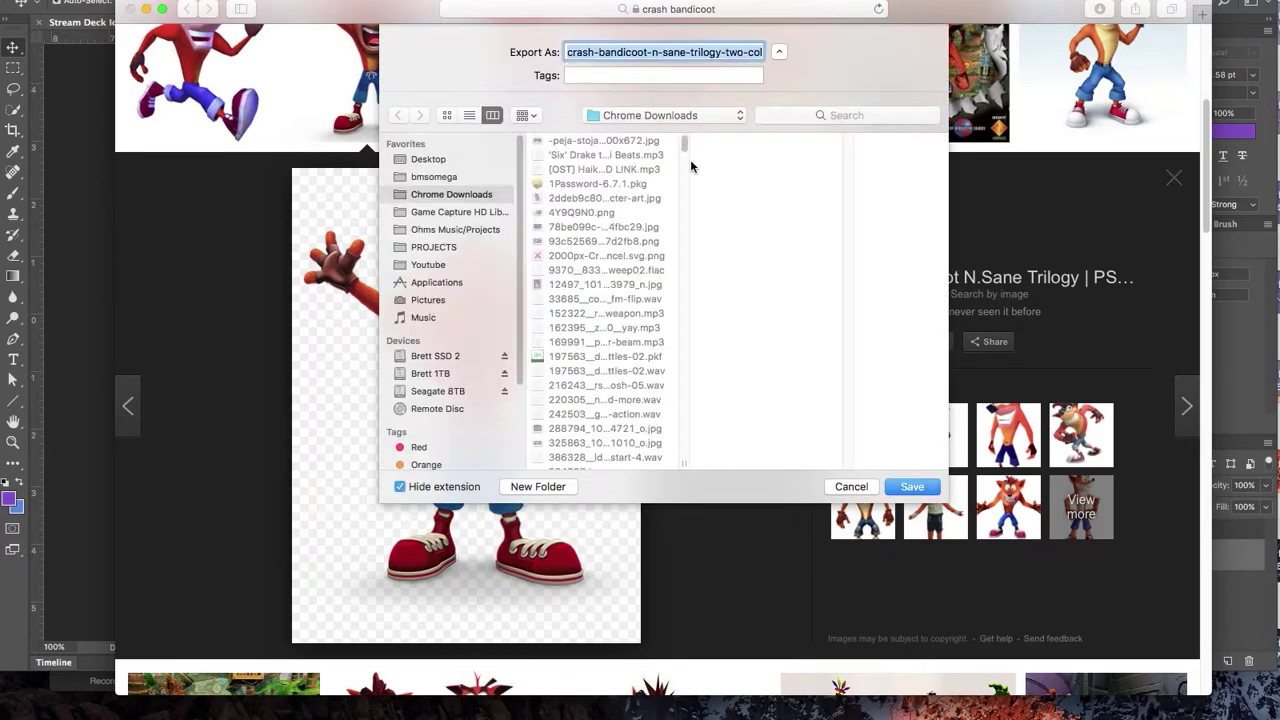
click(843, 484)
Return to the Chrome Downloads Finder window and scroll to the new PNG.
key(super+Tab)
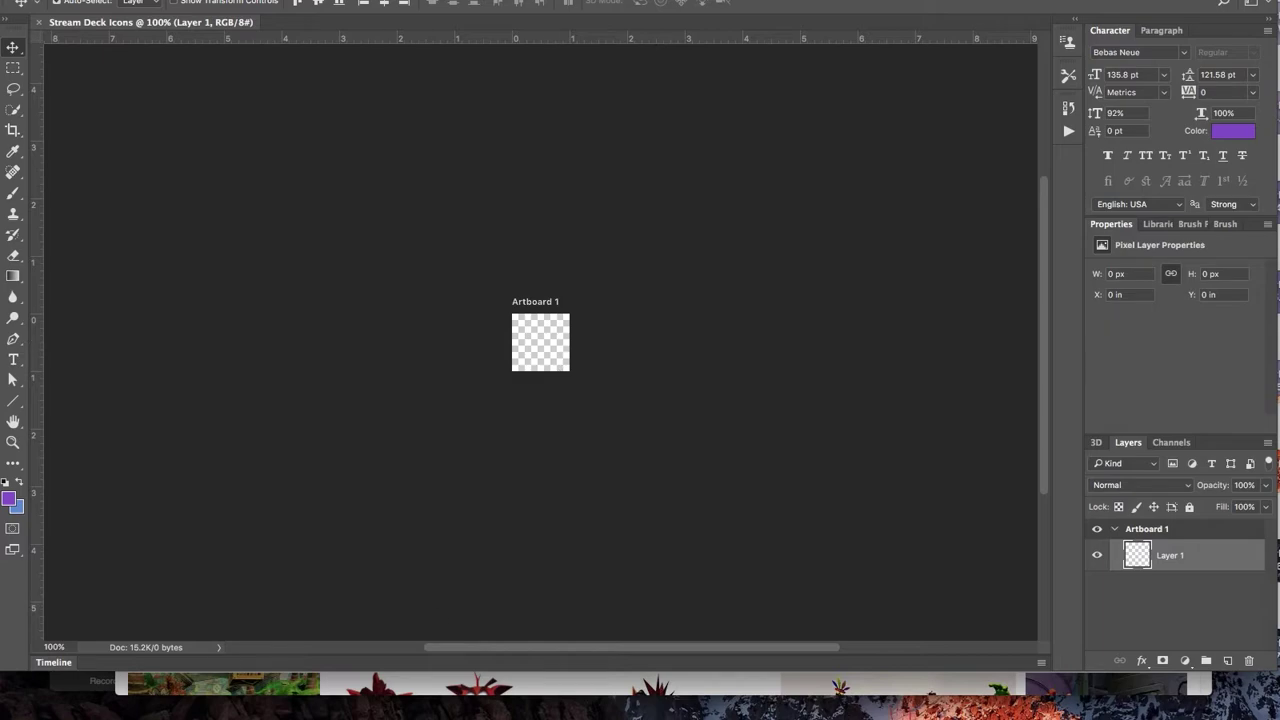
key(super+Tab)
scroll(509, 291, down, 5)
scroll(509, 291, down, 5)
scroll(509, 291, down, 5)
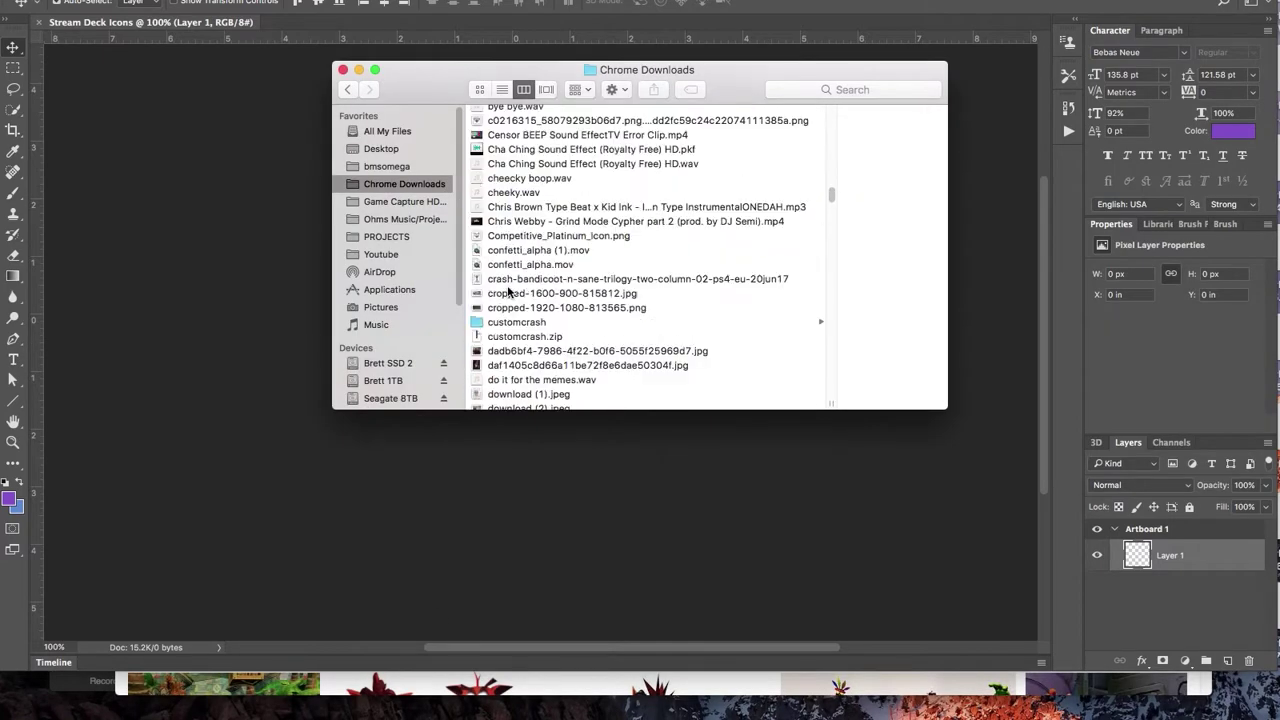
Drag the Crash PNG onto Artboard 1, commit it, and zoom to 200%.
click(530, 279)
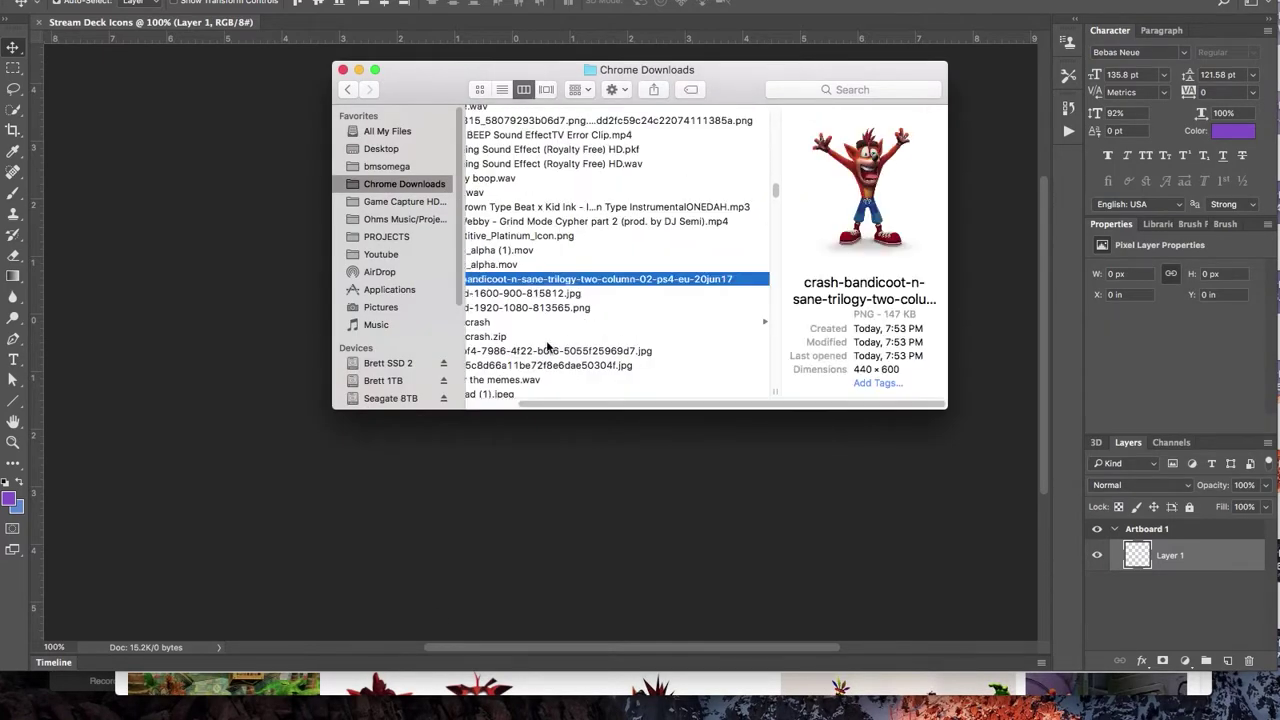
mouse_move(557, 282)
mouse_down()
mouse_move(268, 340)
mouse_move(541, 342)
mouse_up()
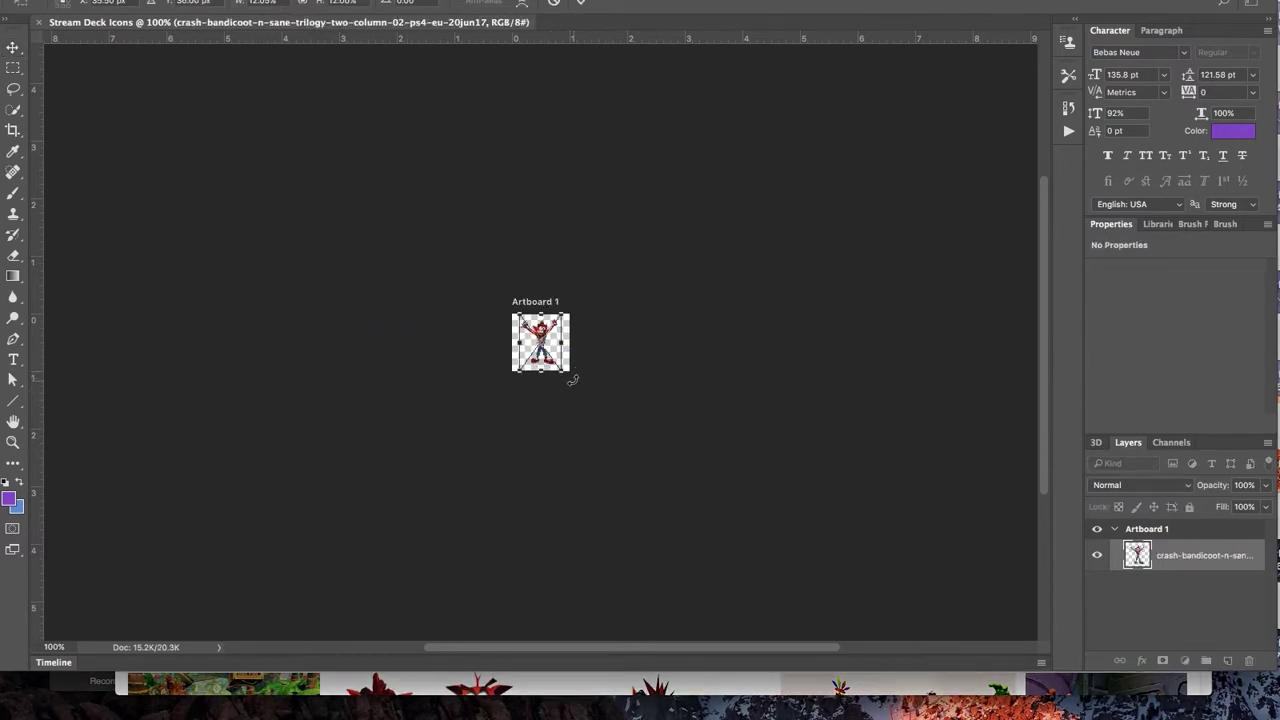
key(Return)
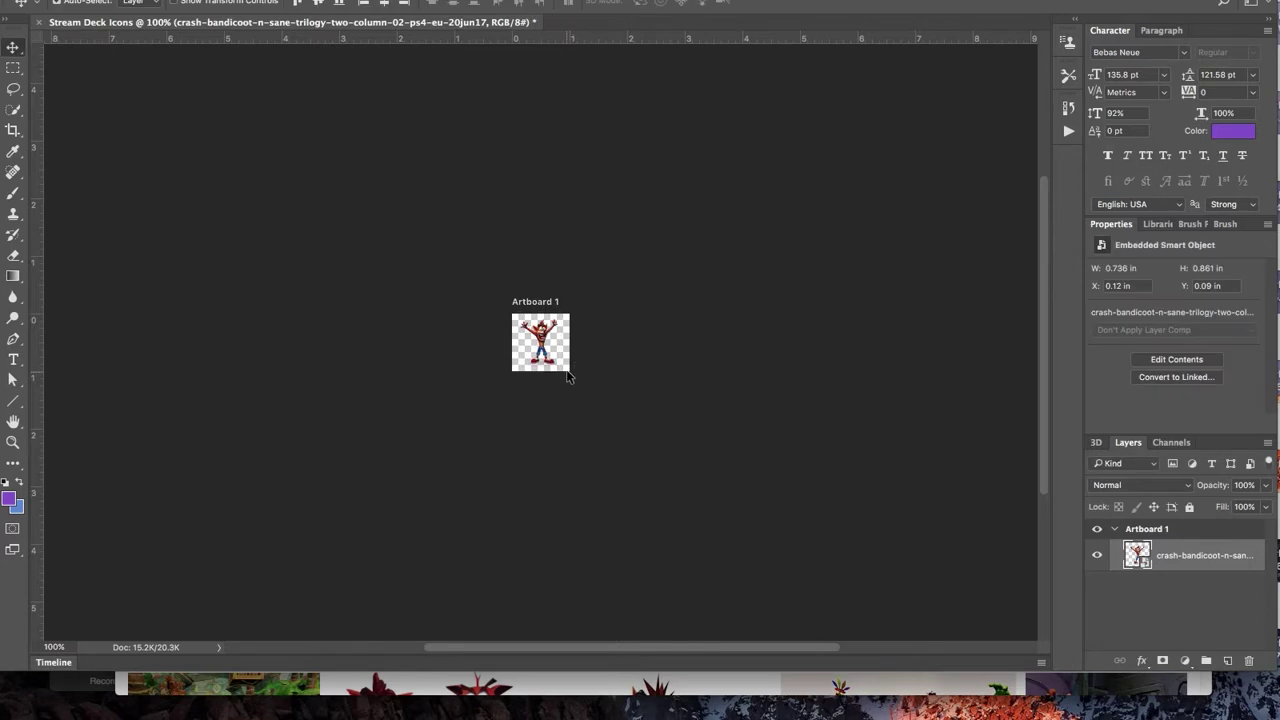
key(ctrl+plus)
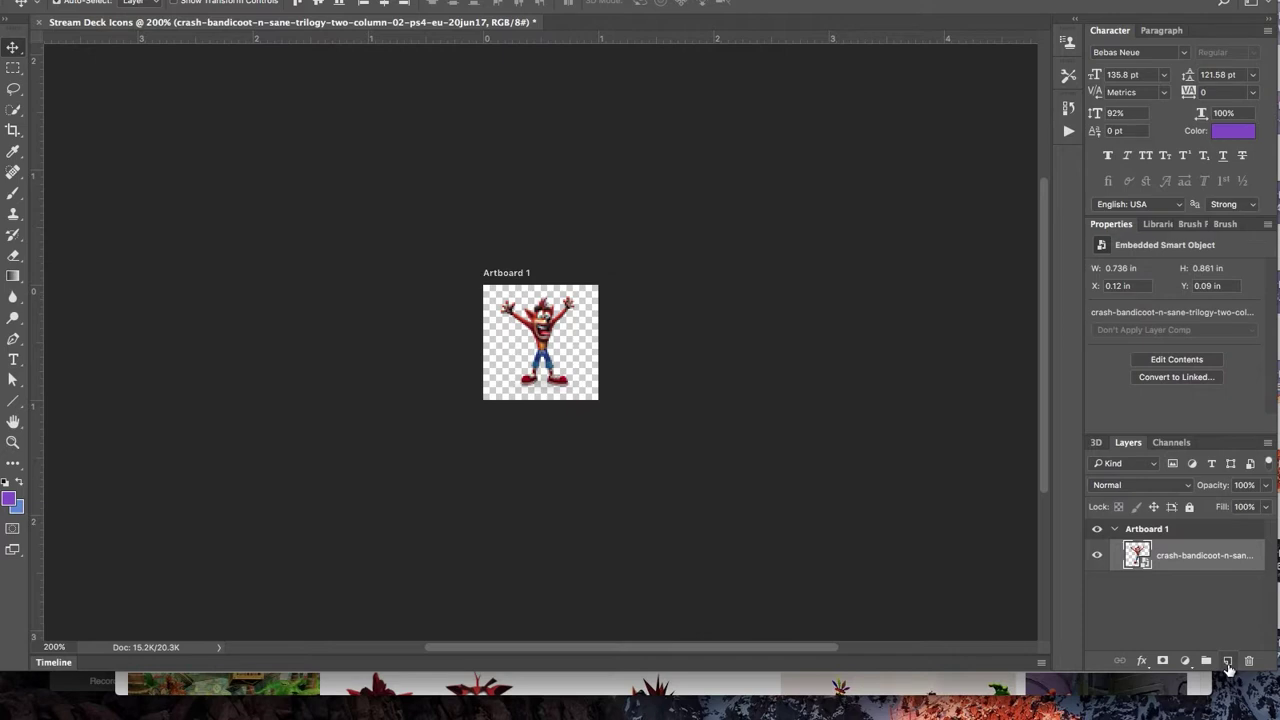
Create Layer 1 and move it below the crash-bandicoot smart object.
click(1227, 662)
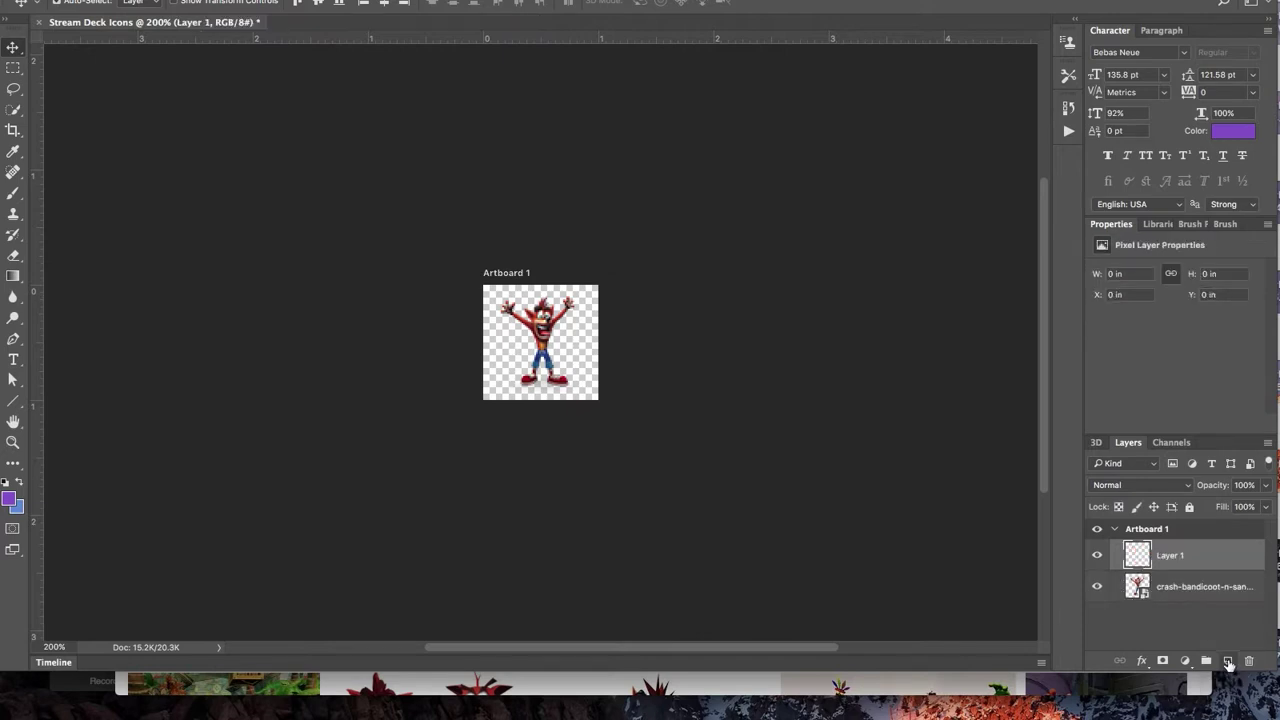
drag(1196, 560, 1195, 614)
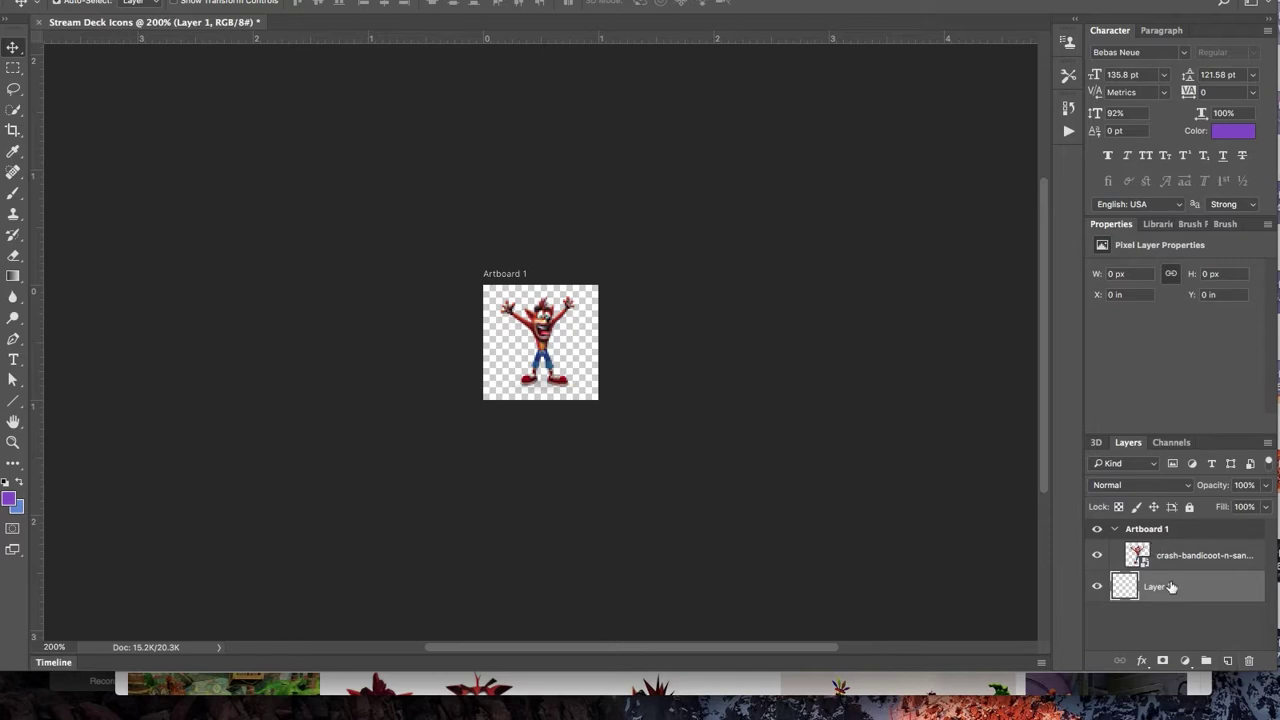
mouse_move(1171, 588)
mouse_down()
mouse_move(1173, 566)
mouse_move(1172, 592)
mouse_up()
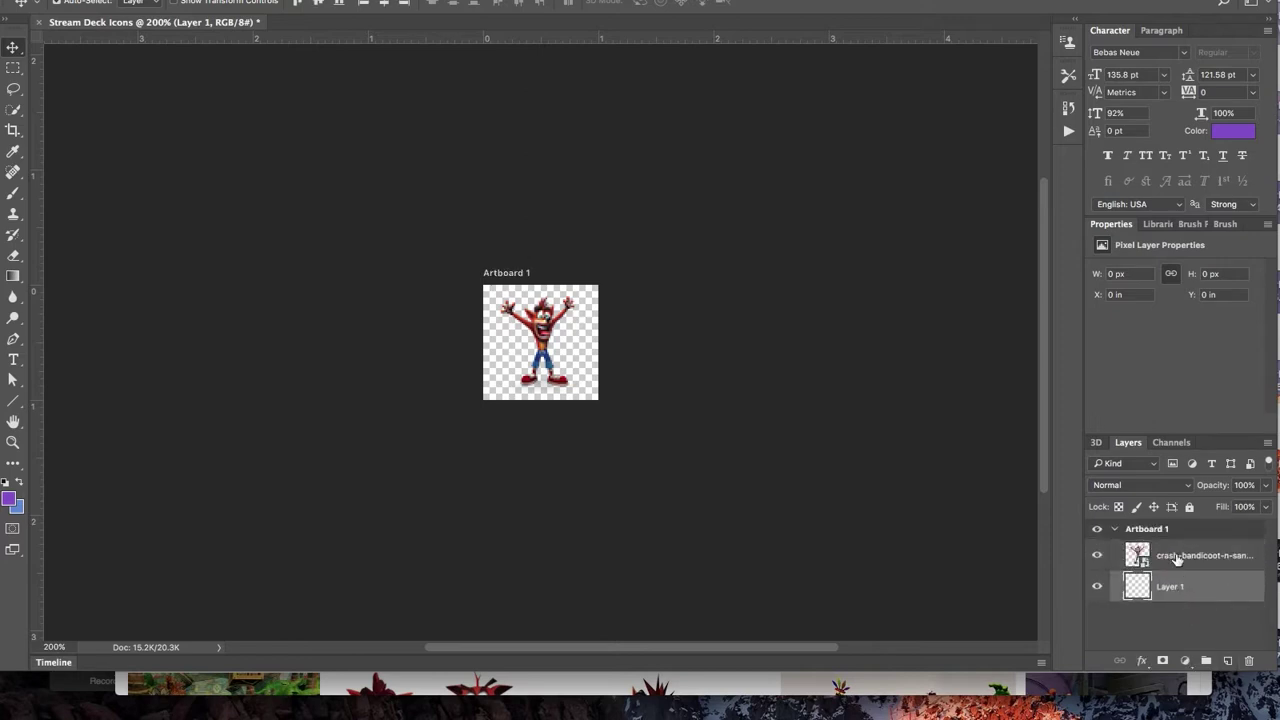
Select the Paint Bucket Tool from the fill tools group.
click(13, 277)
right_click(13, 277)
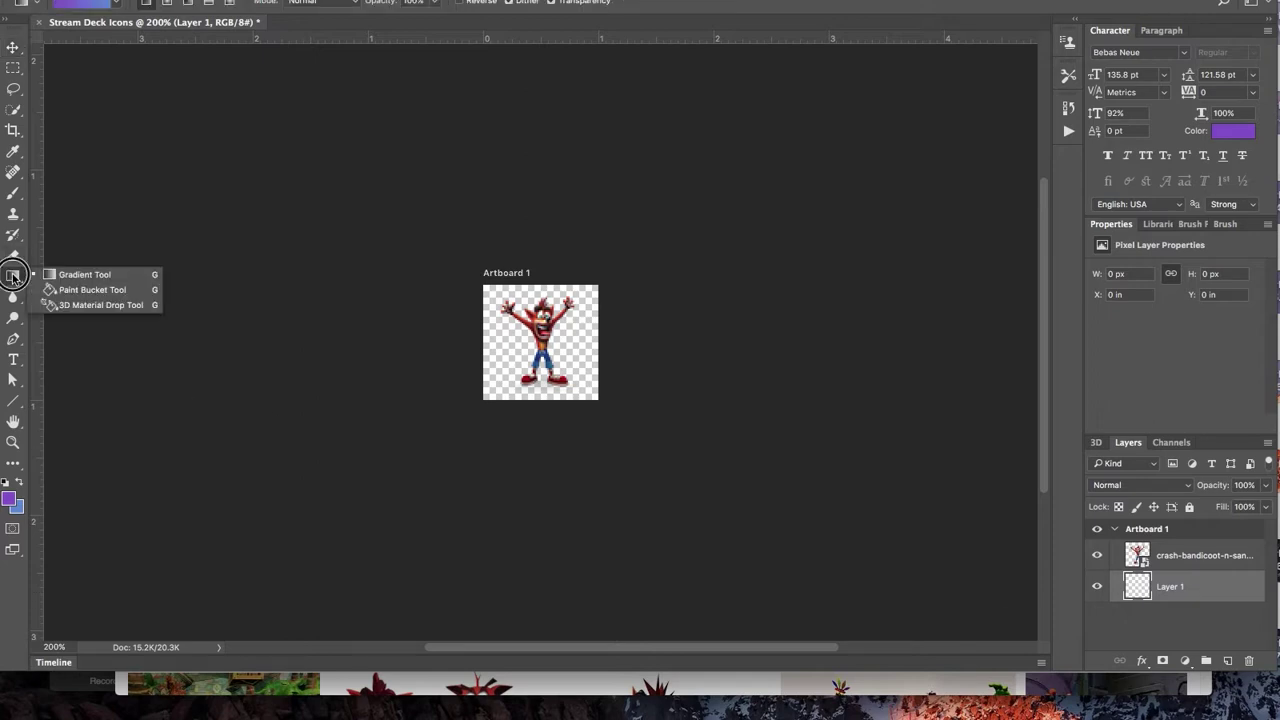
click(80, 288)
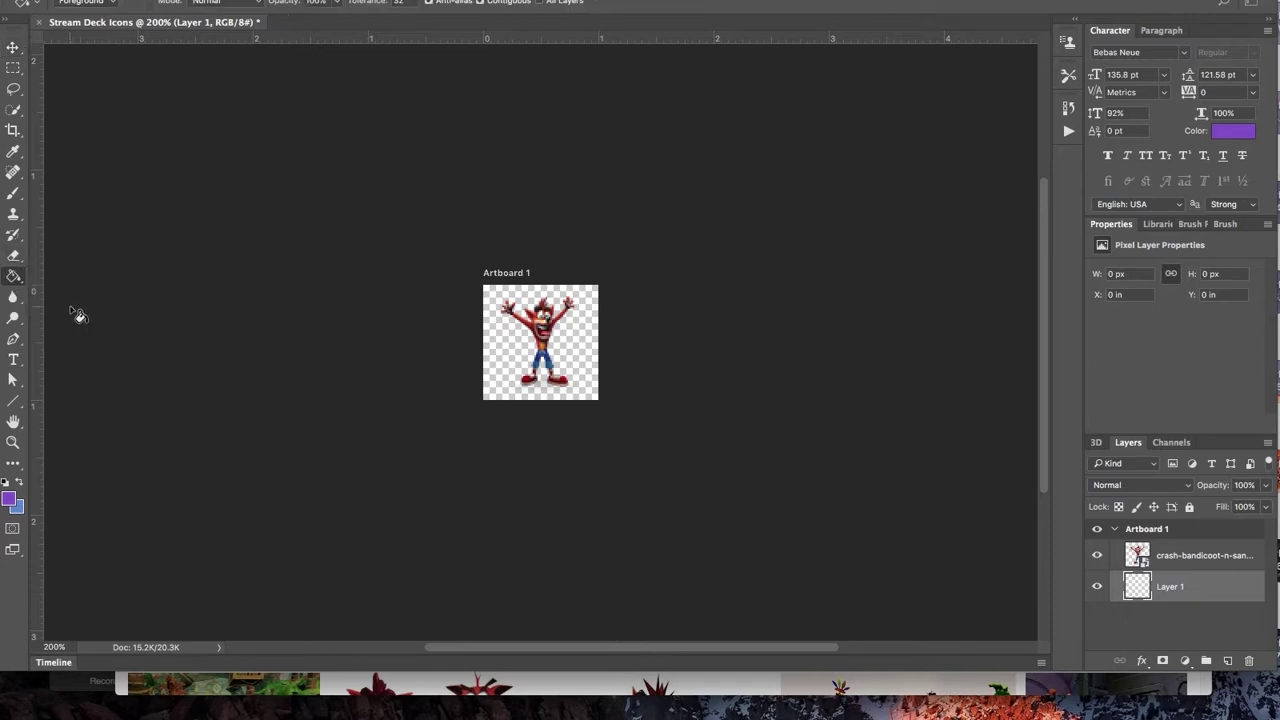
Set the foreground colour to blue #297fdf and fill Layer 1 with it.
click(12, 502)
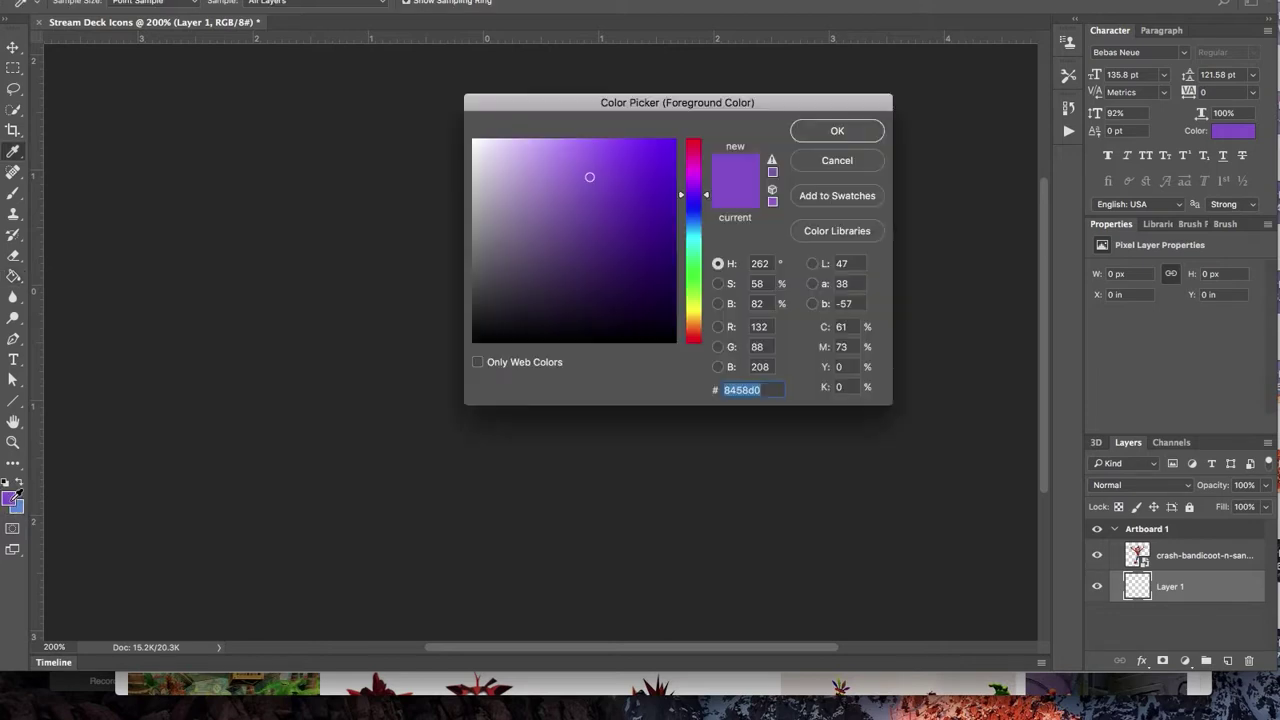
click(692, 222)
click(649, 203)
click(640, 164)
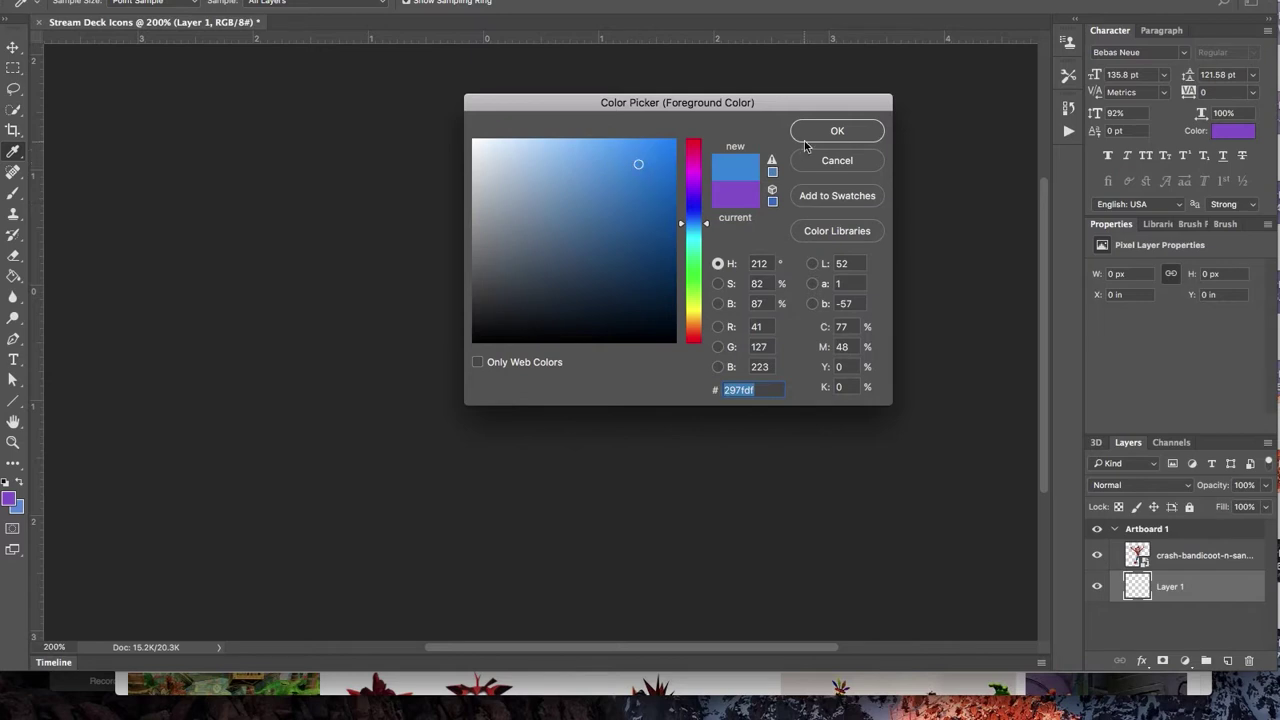
click(836, 131)
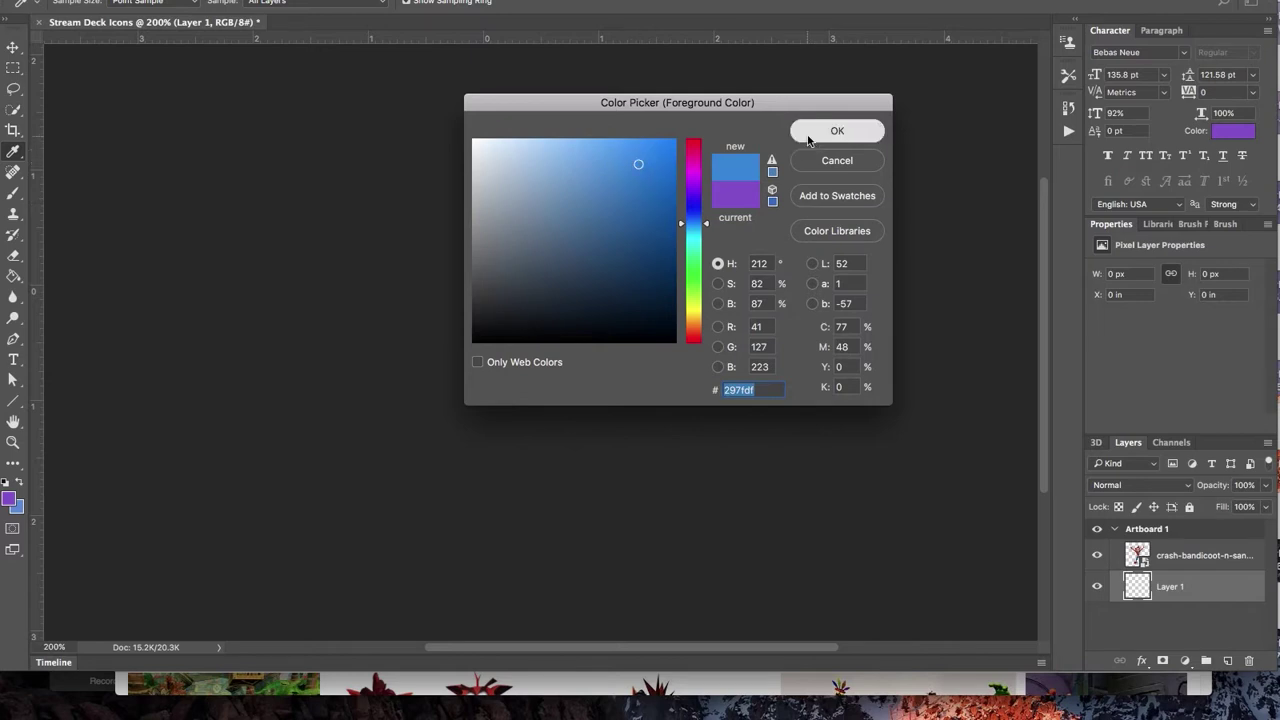
key(g)
click(553, 397)
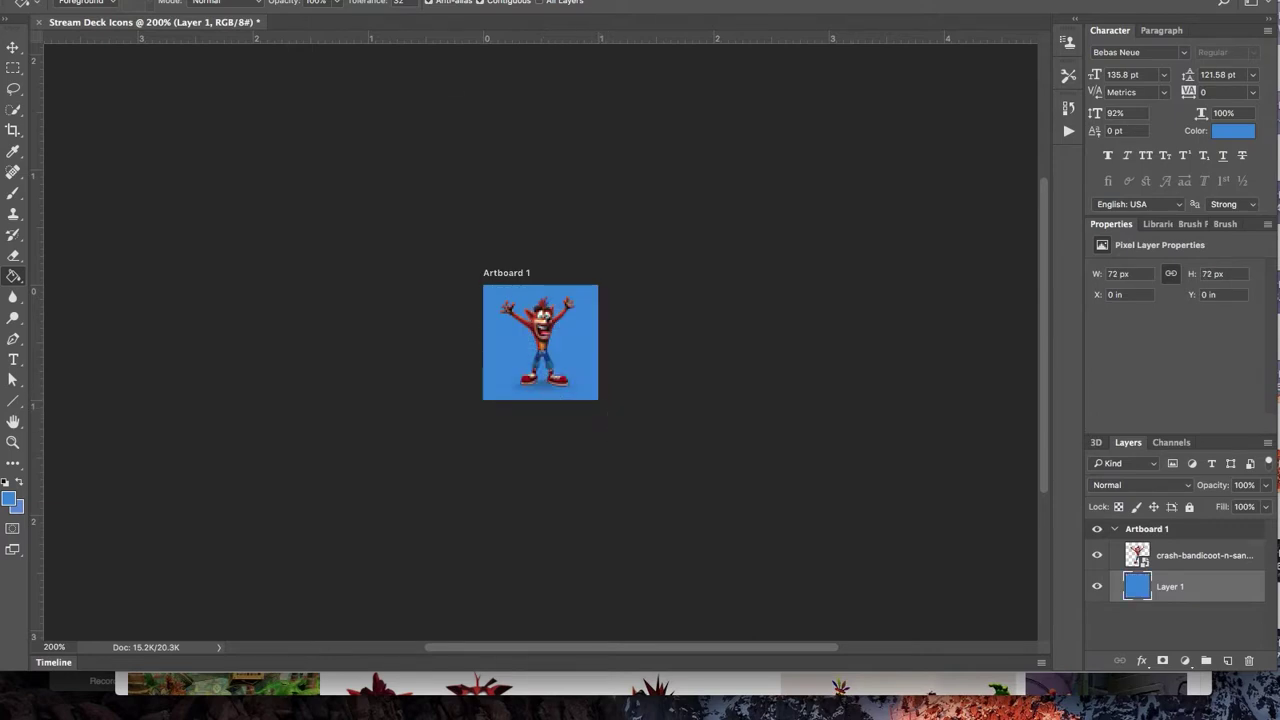
Save the icon document as Stream Deck Icons.psd in the bmsomega > Stream Deck folder.
click(50, 2)
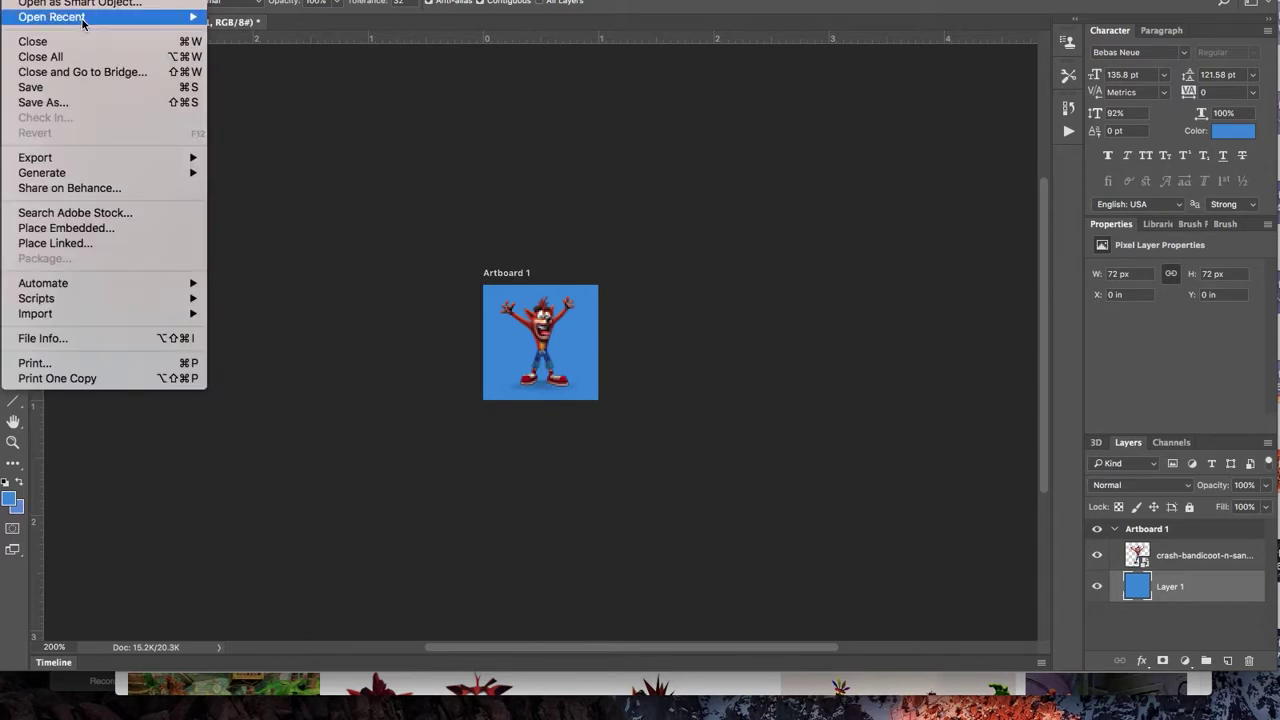
click(99, 91)
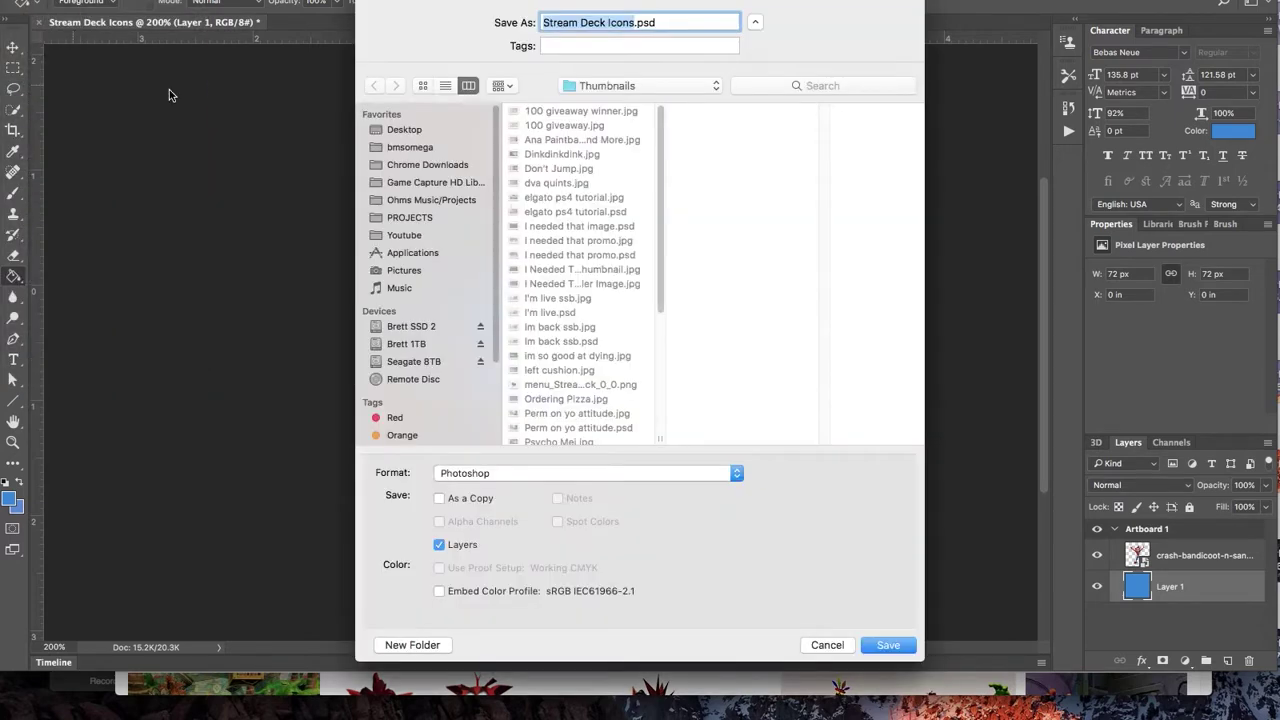
click(425, 150)
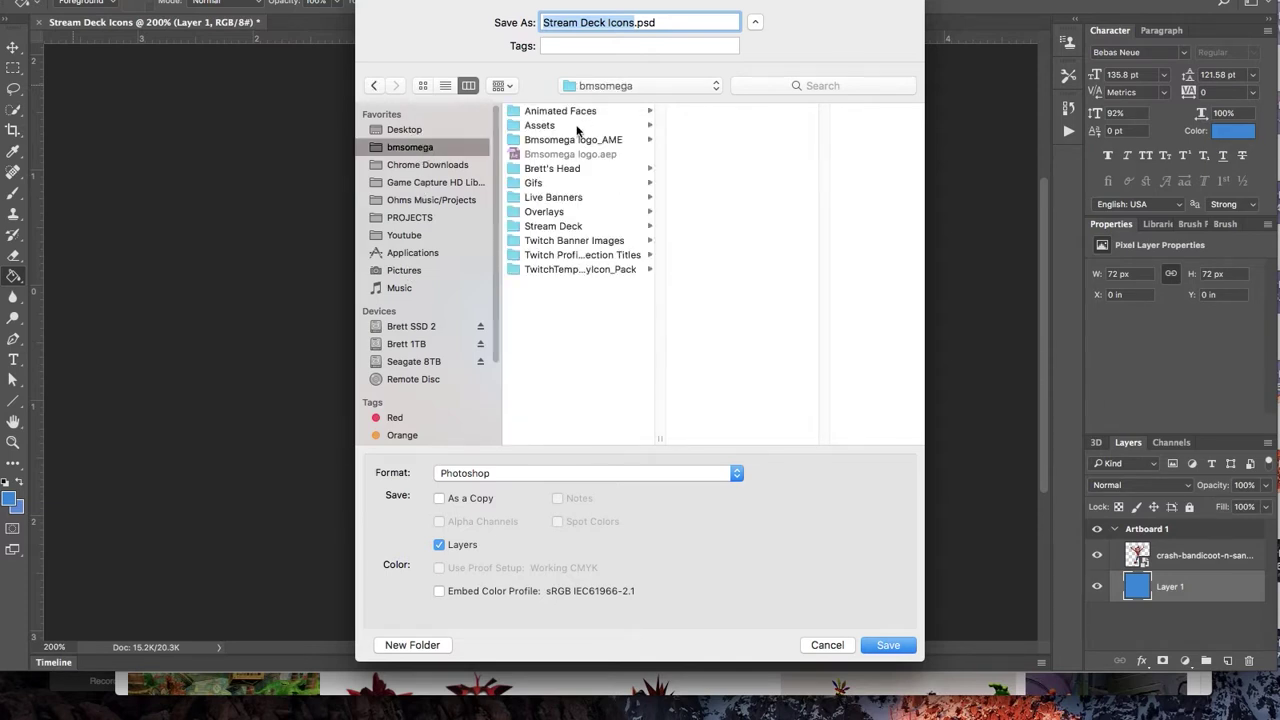
click(580, 226)
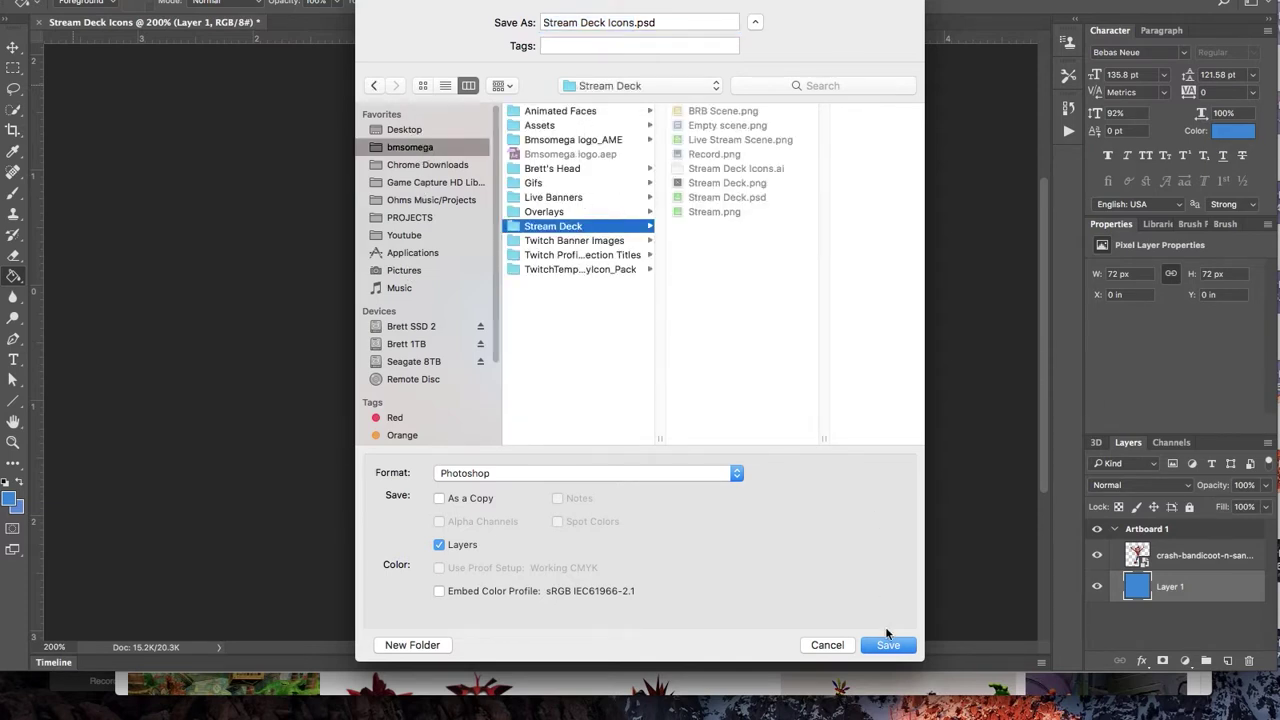
click(887, 643)
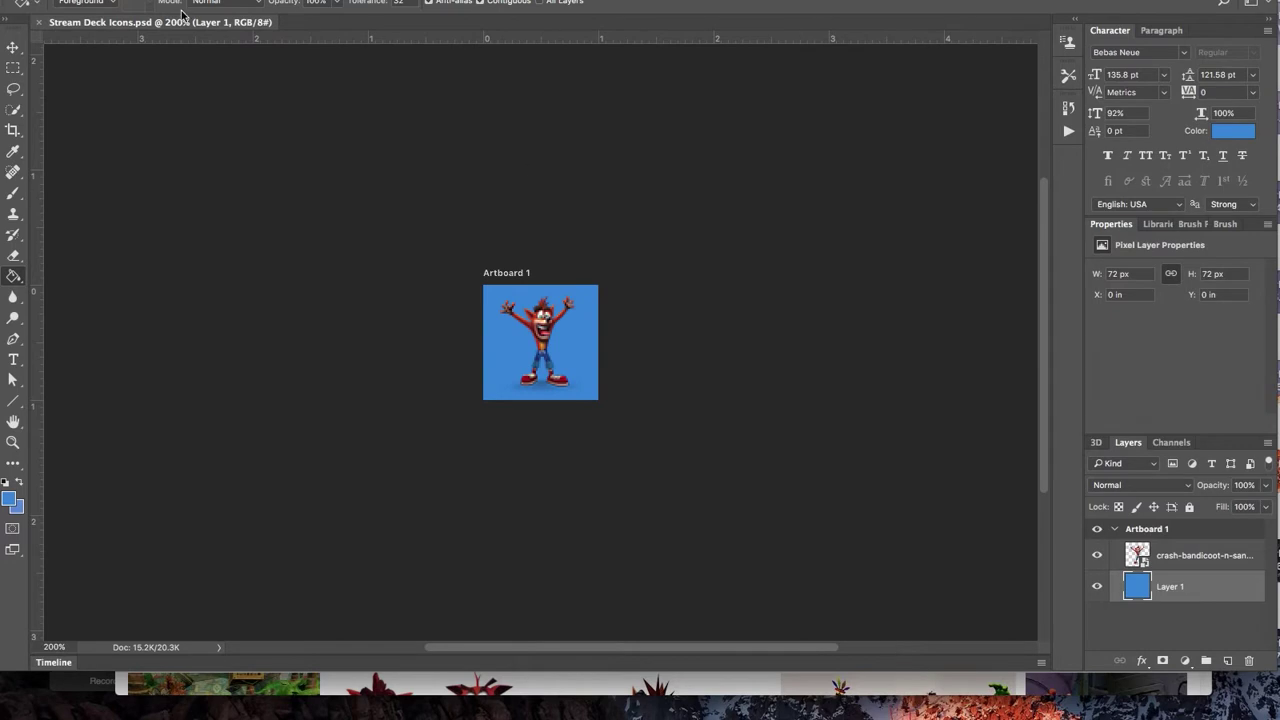
Save a copy of the icon in PNG format, named Crash Bandicoot, to the Stream Deck folder.
click(35, 2)
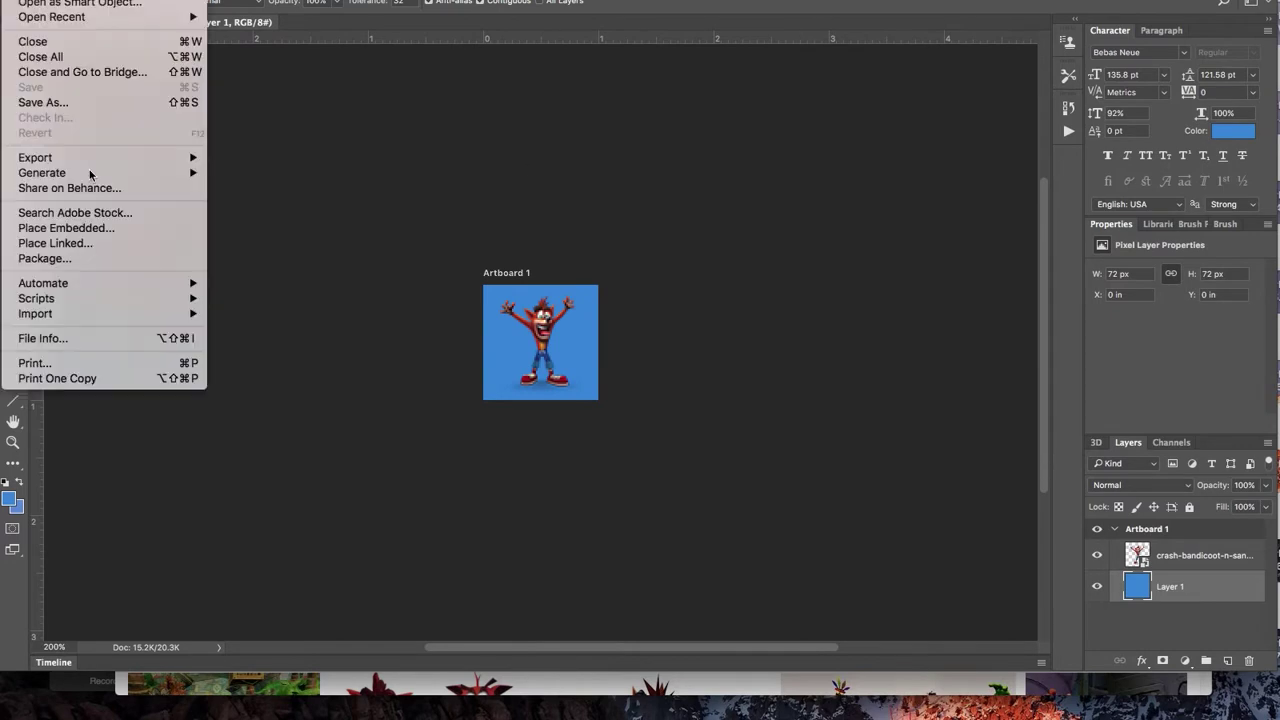
click(44, 103)
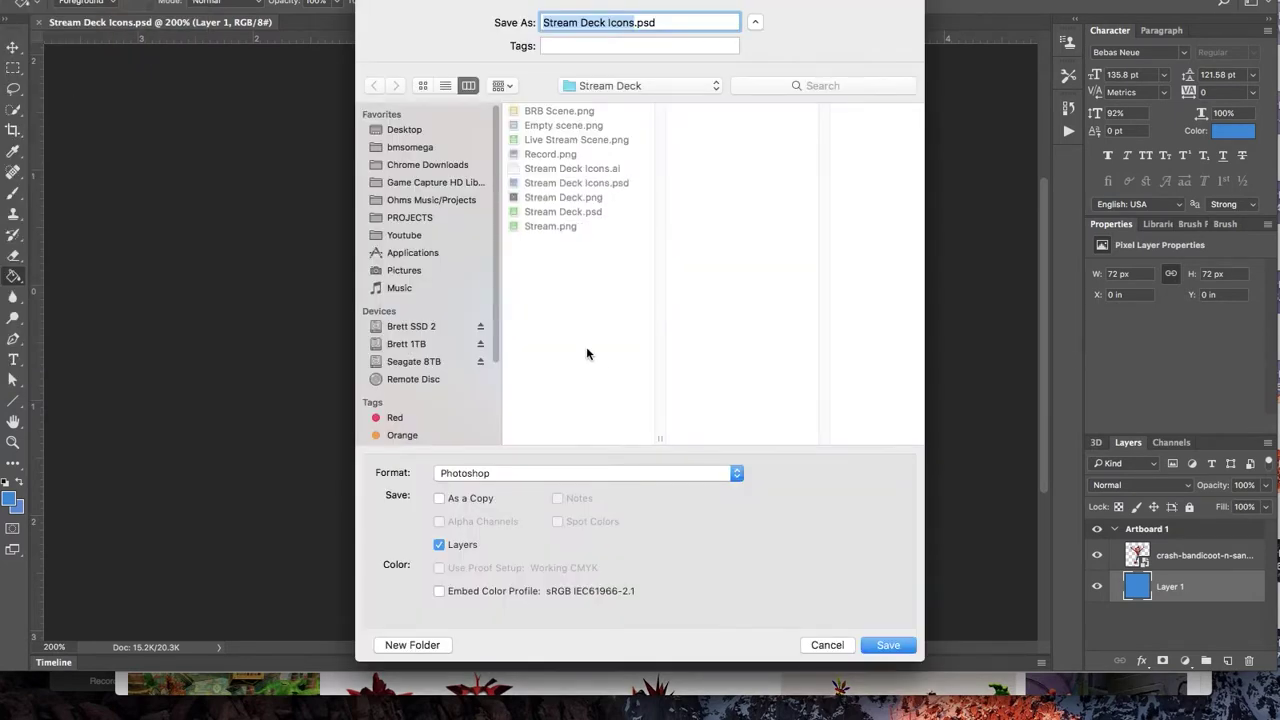
click(551, 473)
click(531, 677)
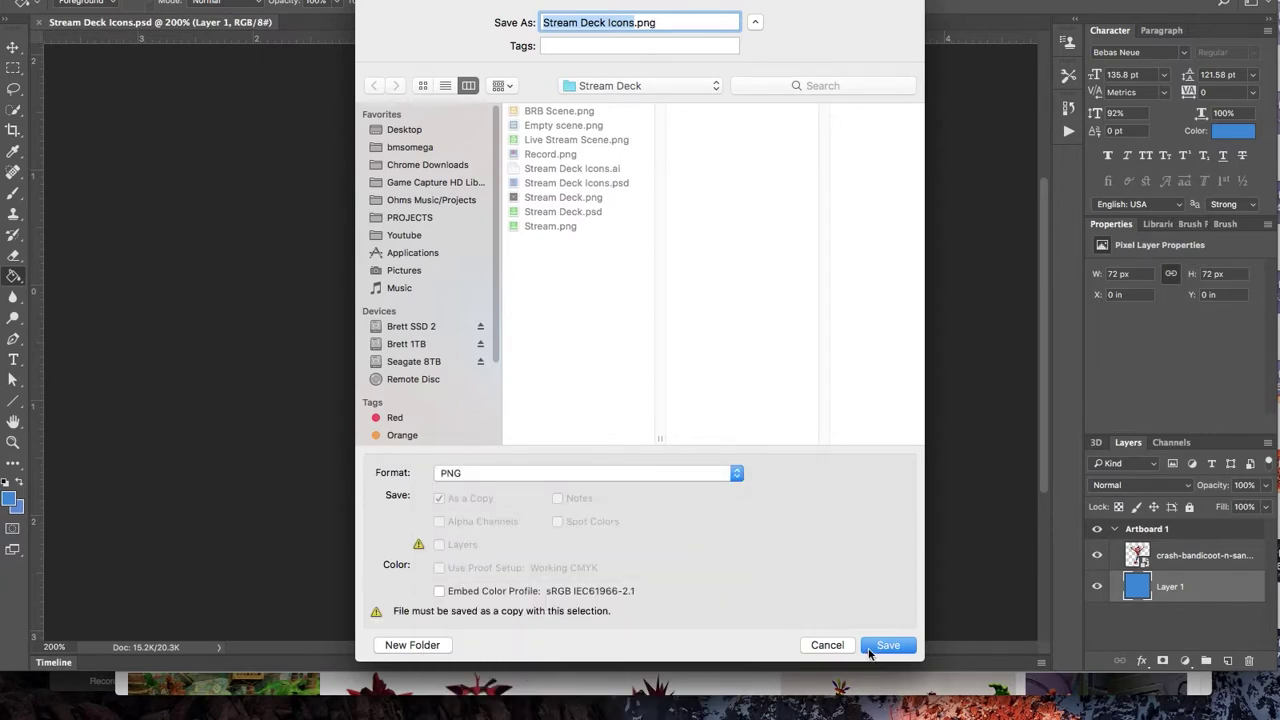
click(882, 647)
click(634, 23)
click(477, 14)
text(Crash)
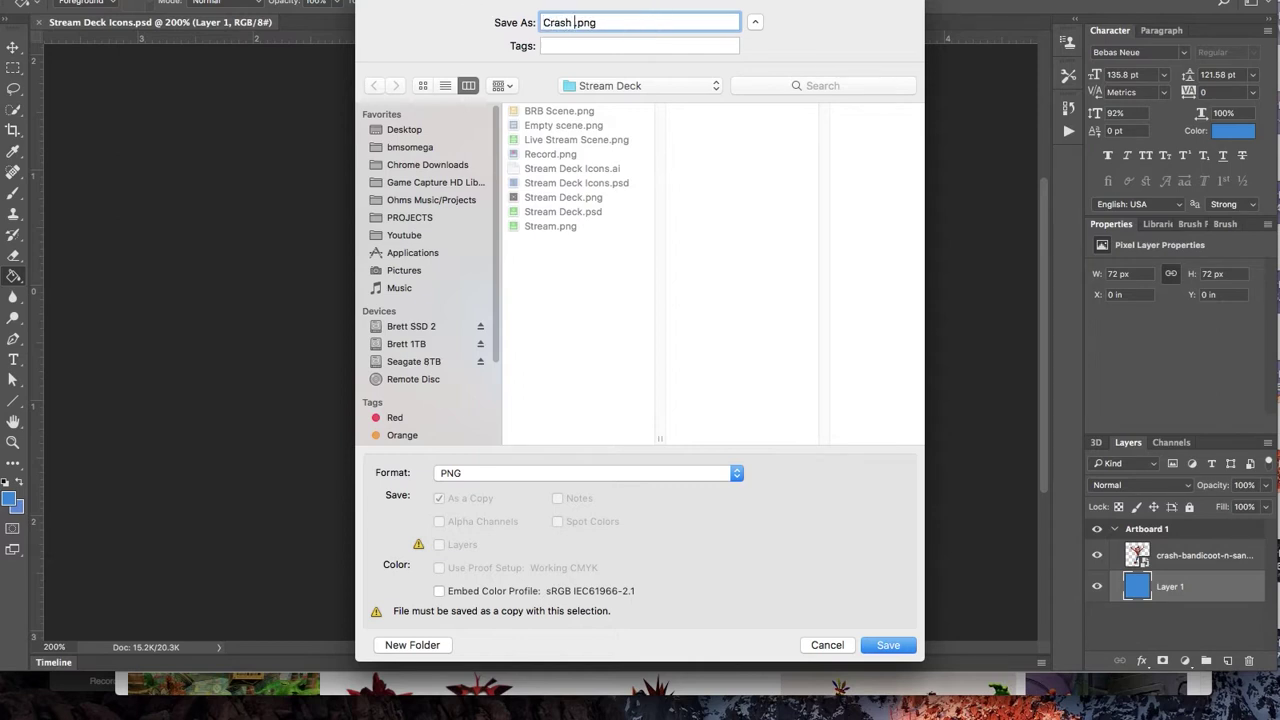
text( Band)
text(icoot)
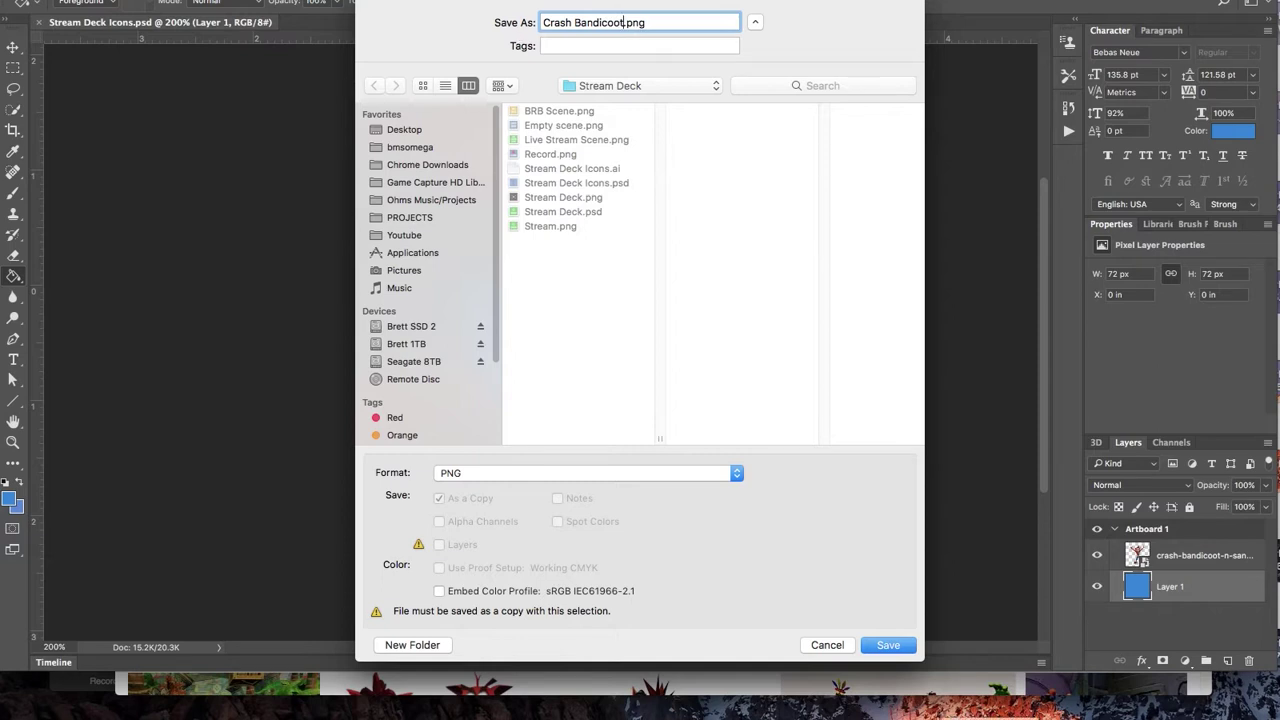
click(903, 647)
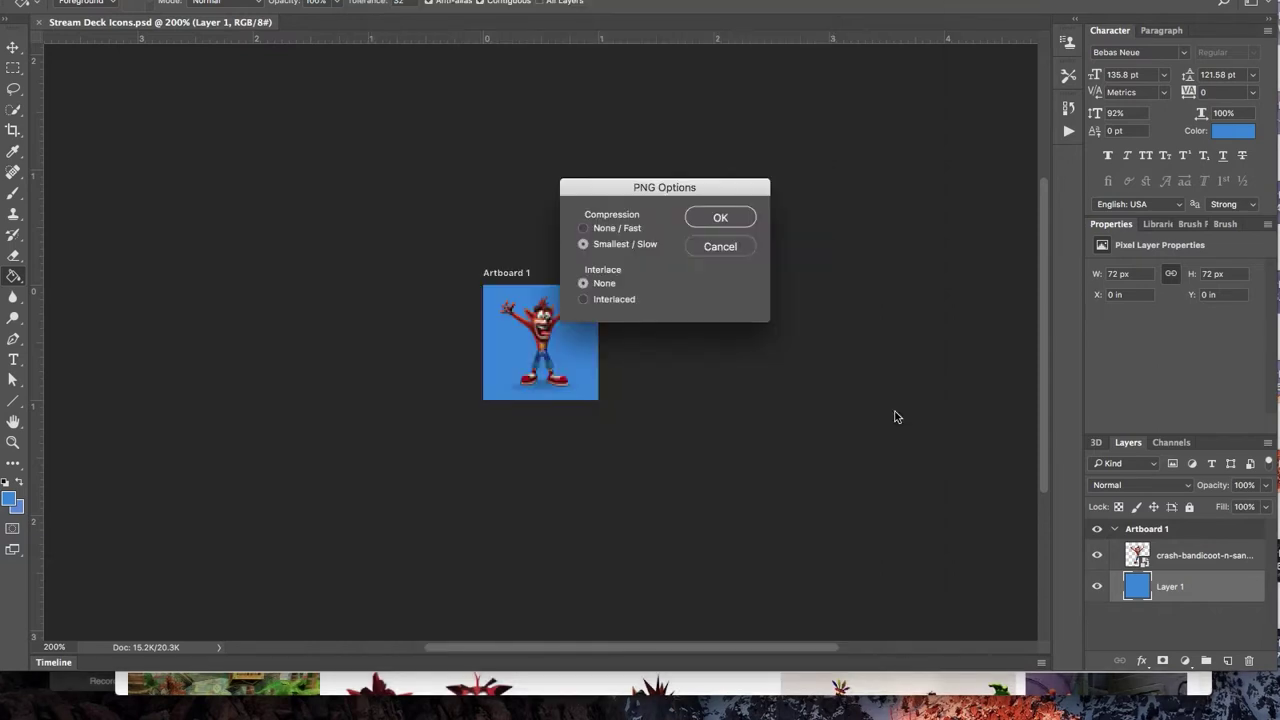
Accept the default PNG compression options and bring up the Stream Deck settings window.
click(740, 214)
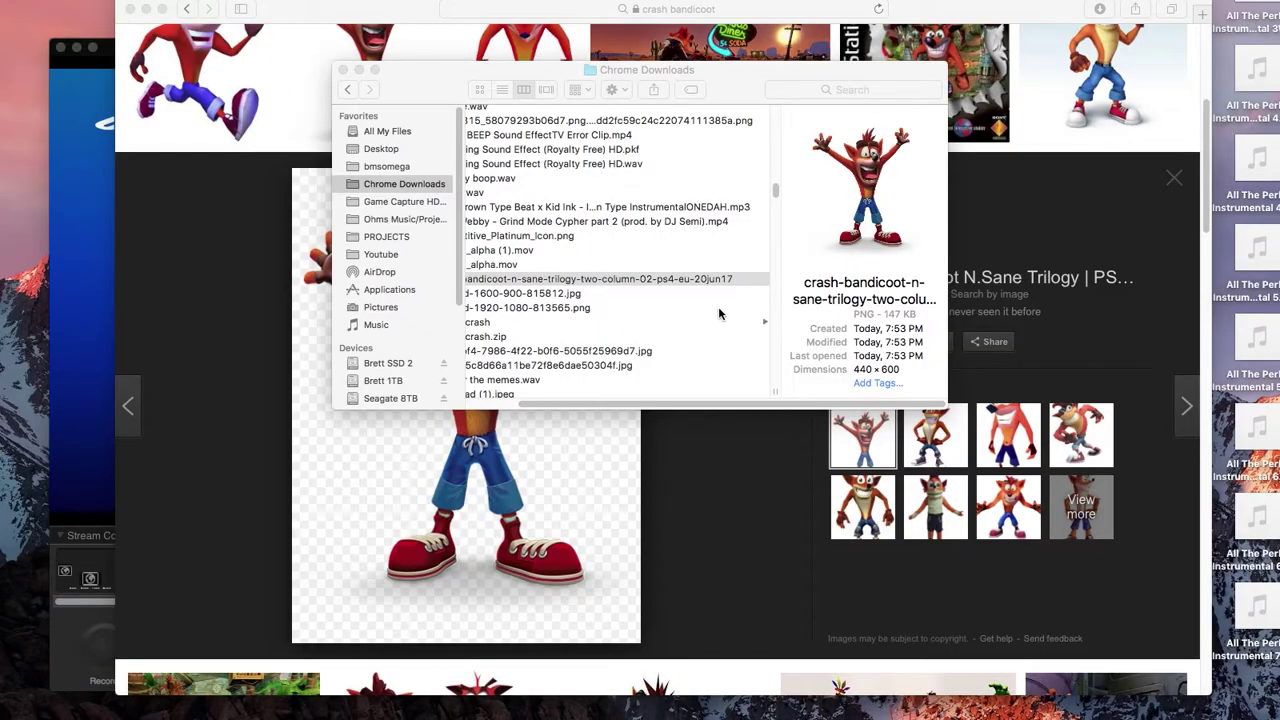
click(229, 336)
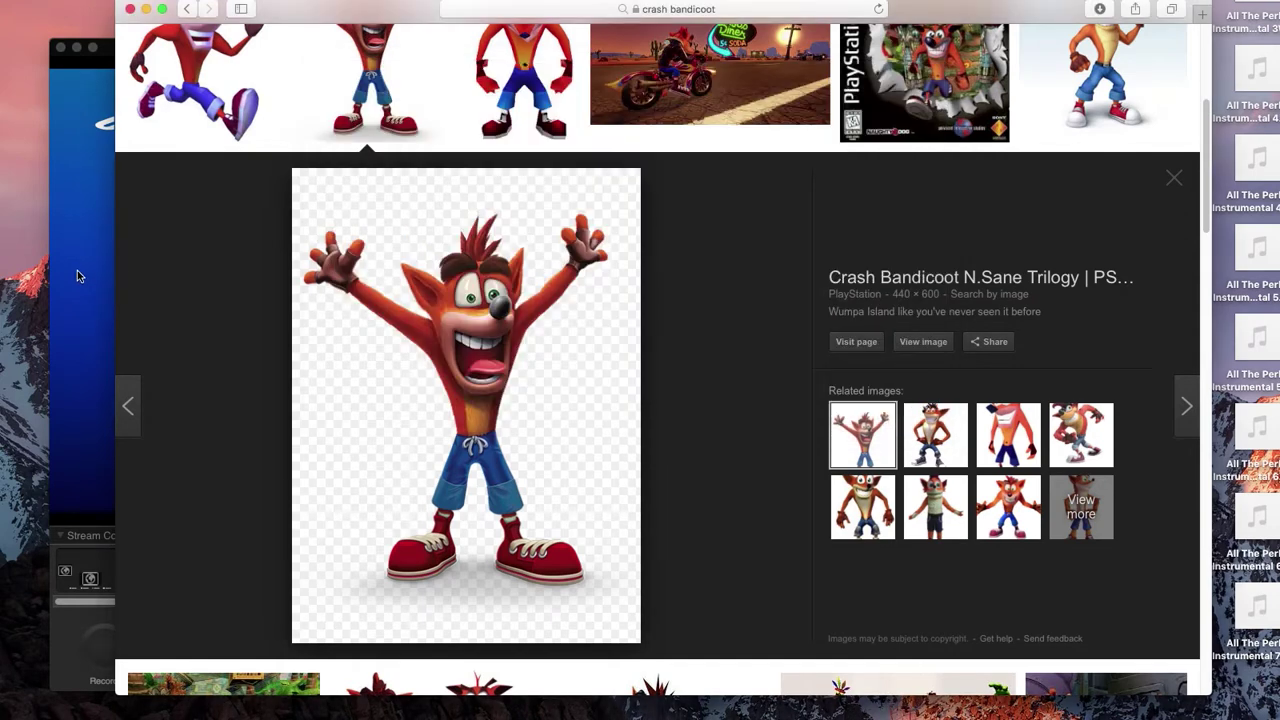
click(815, 2)
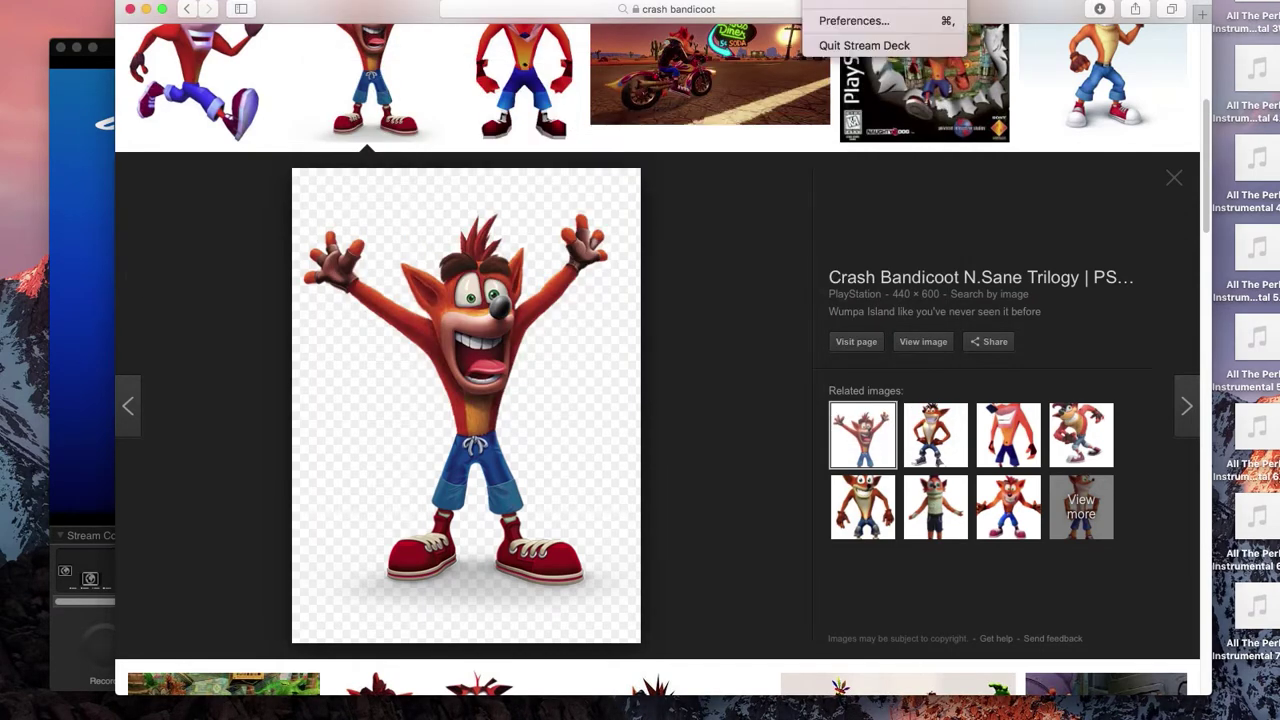
click(860, 20)
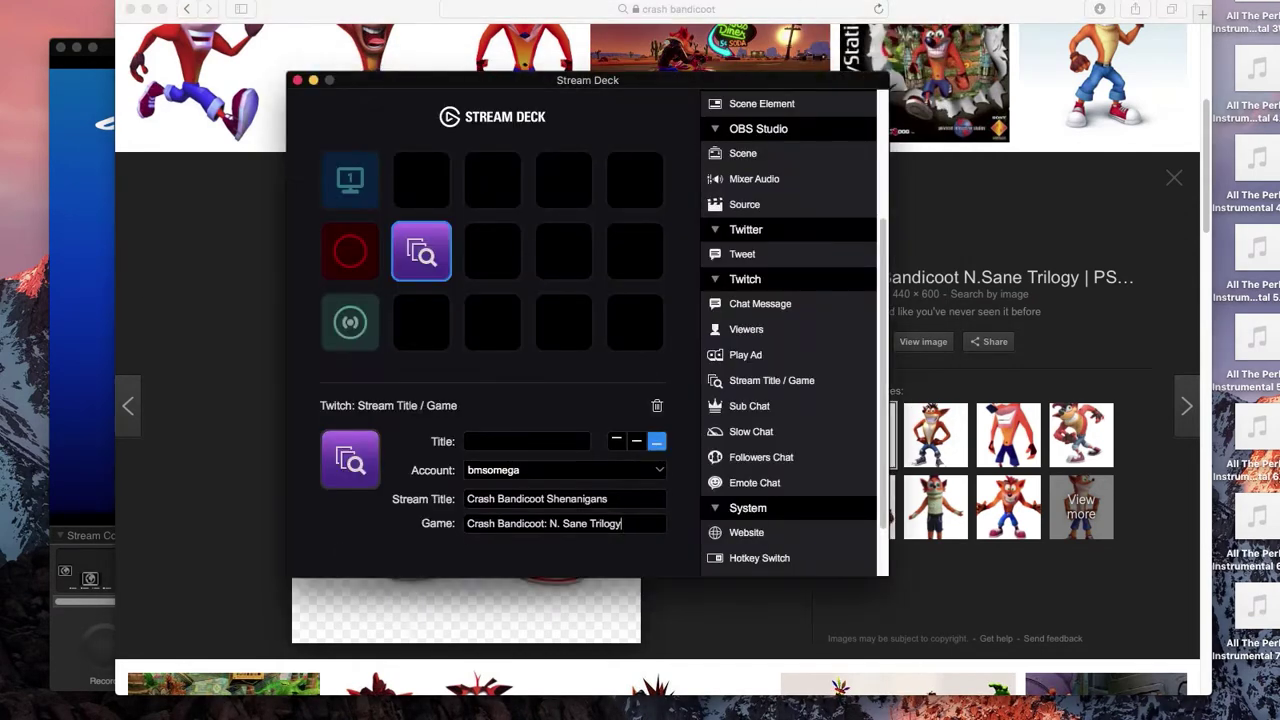
Drag Crash Bandicoot.png from the Stream Deck folder onto the Twitch Stream Title / Game key icon.
key(super+Tab)
drag(663, 59, 1126, 139)
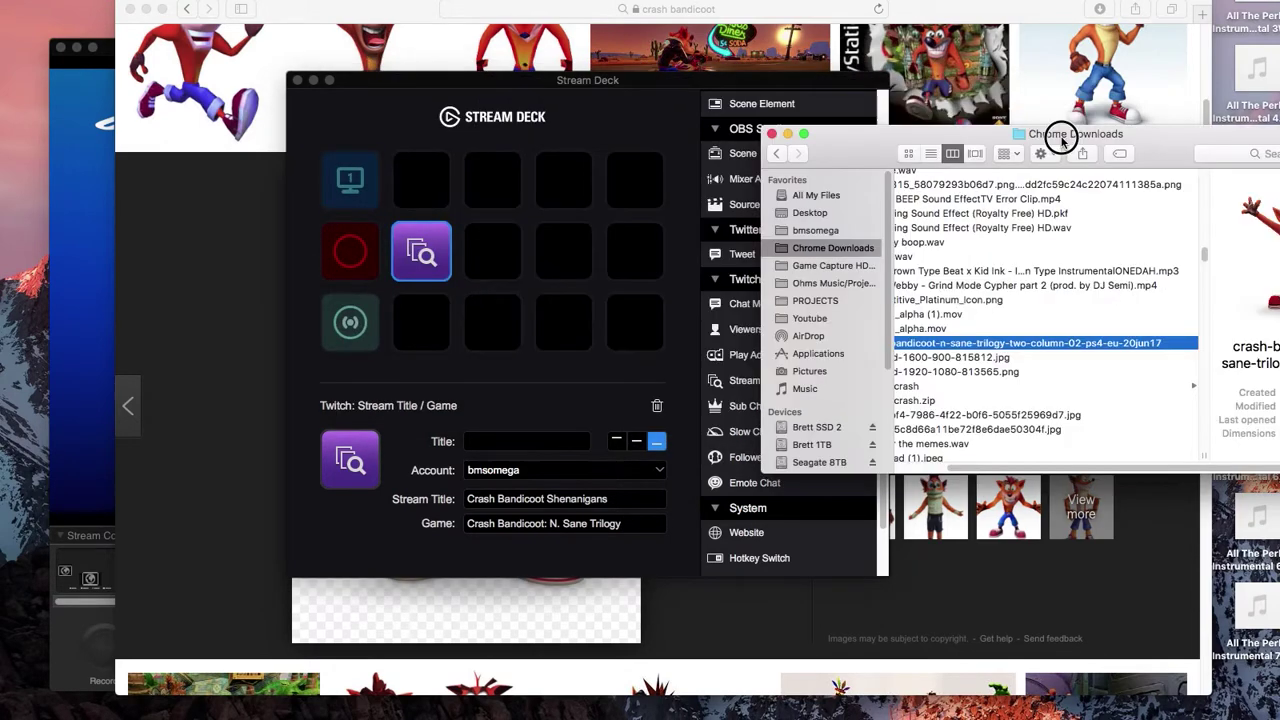
click(830, 236)
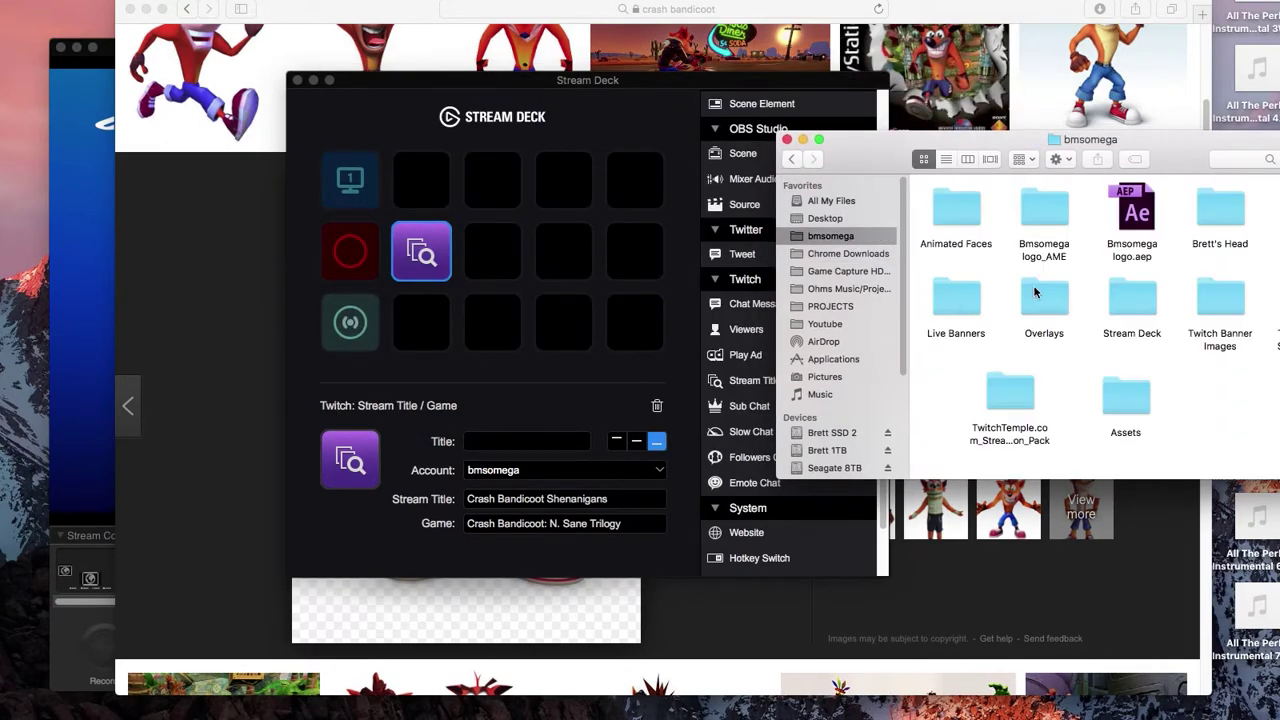
double_click(1131, 310)
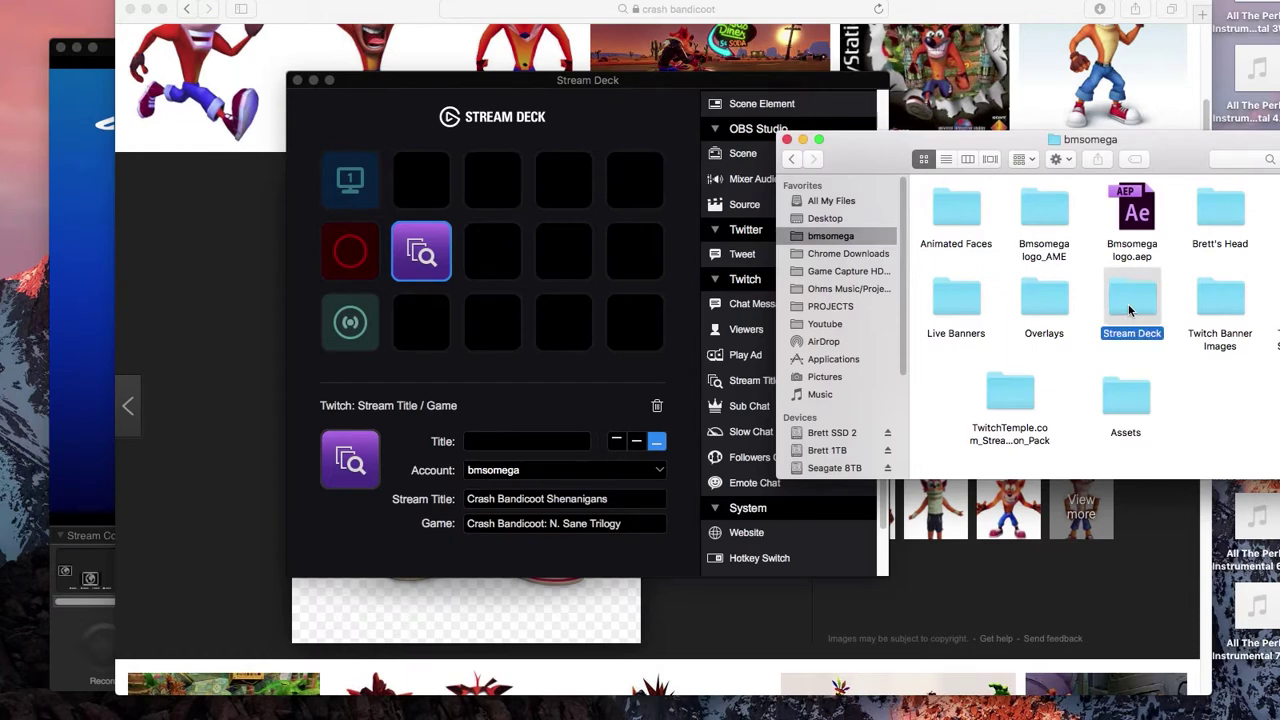
drag(1045, 215, 355, 462)
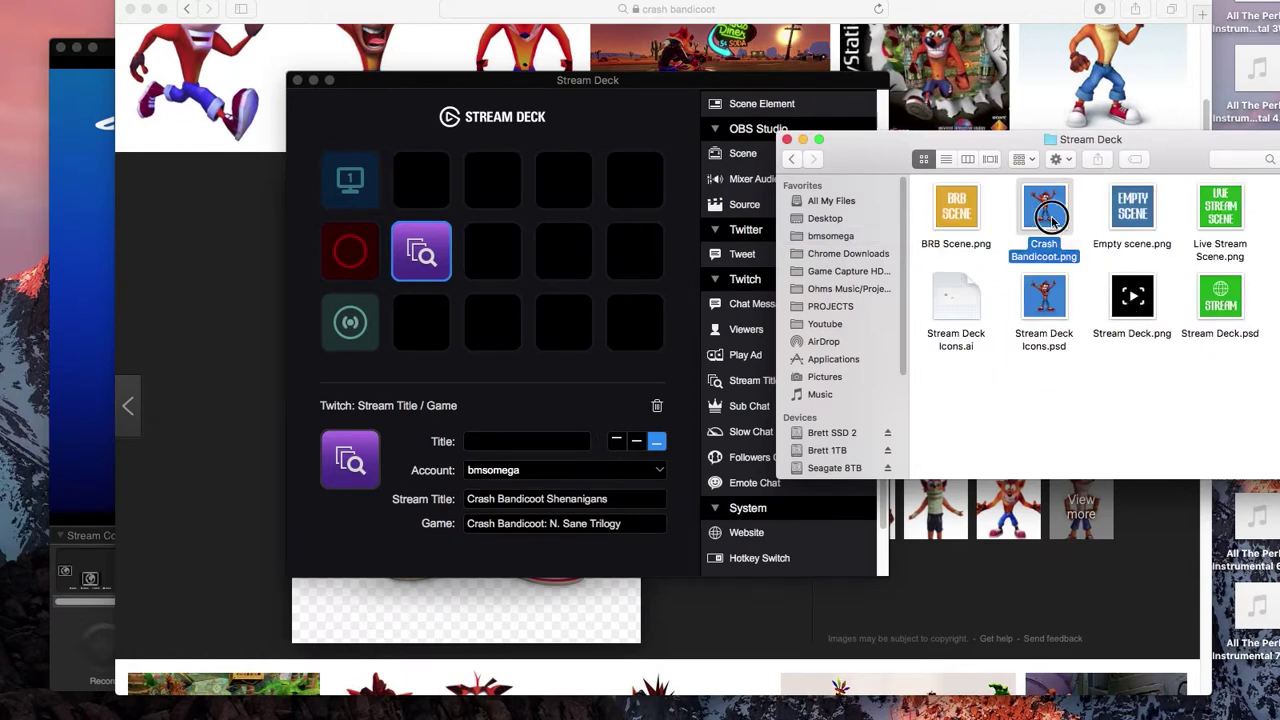
click(396, 534)
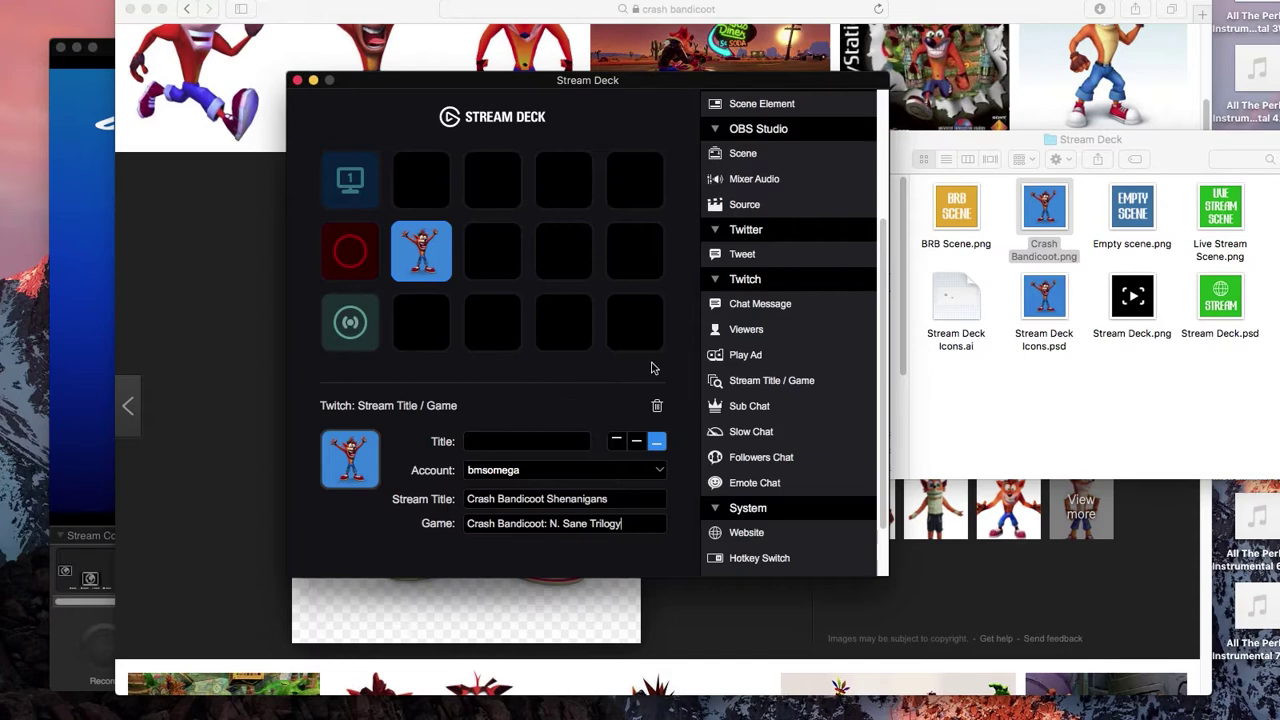
click(1238, 447)
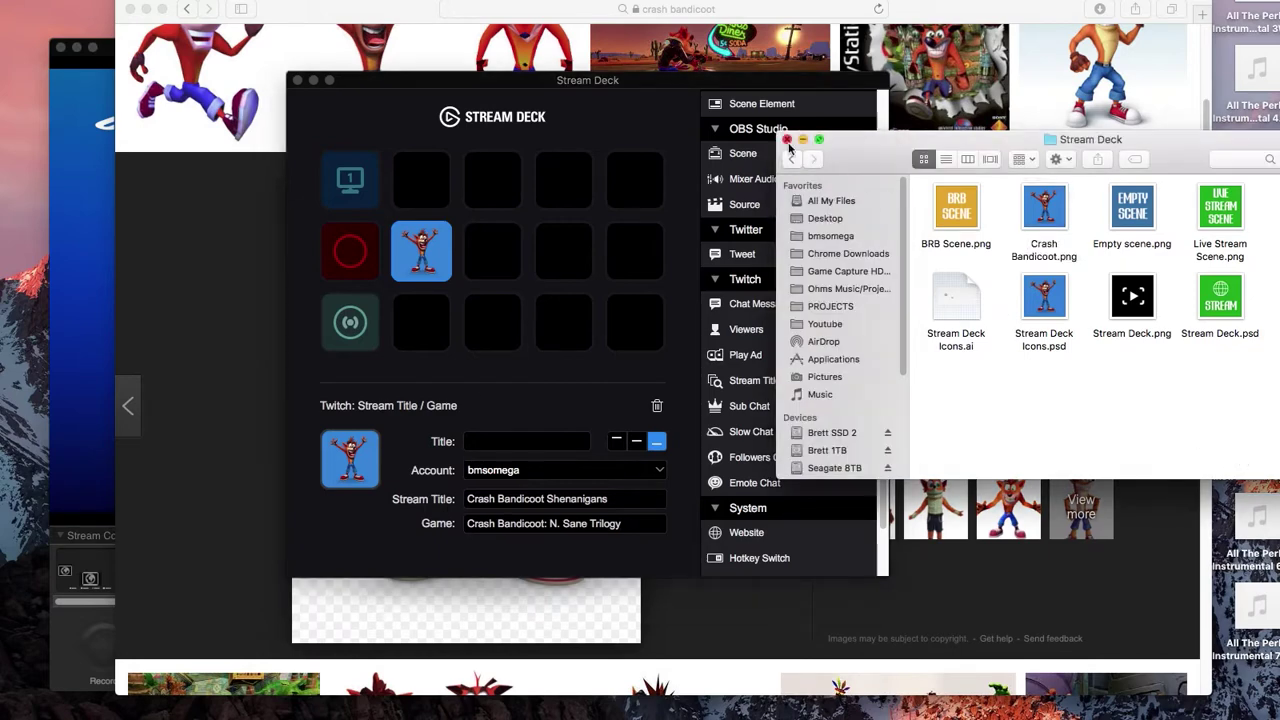
click(665, 557)
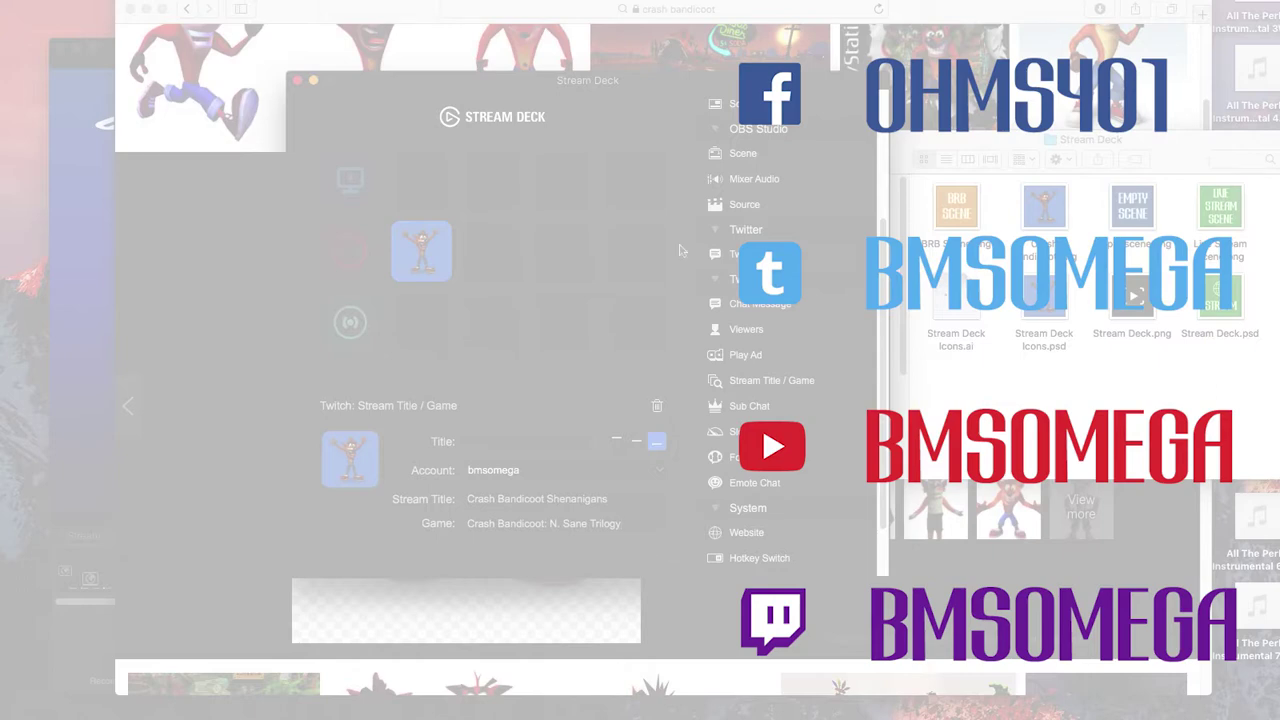
Shift the Stream Deck settings window left, revealing the Crash image behind it.
drag(649, 85, 296, 102)
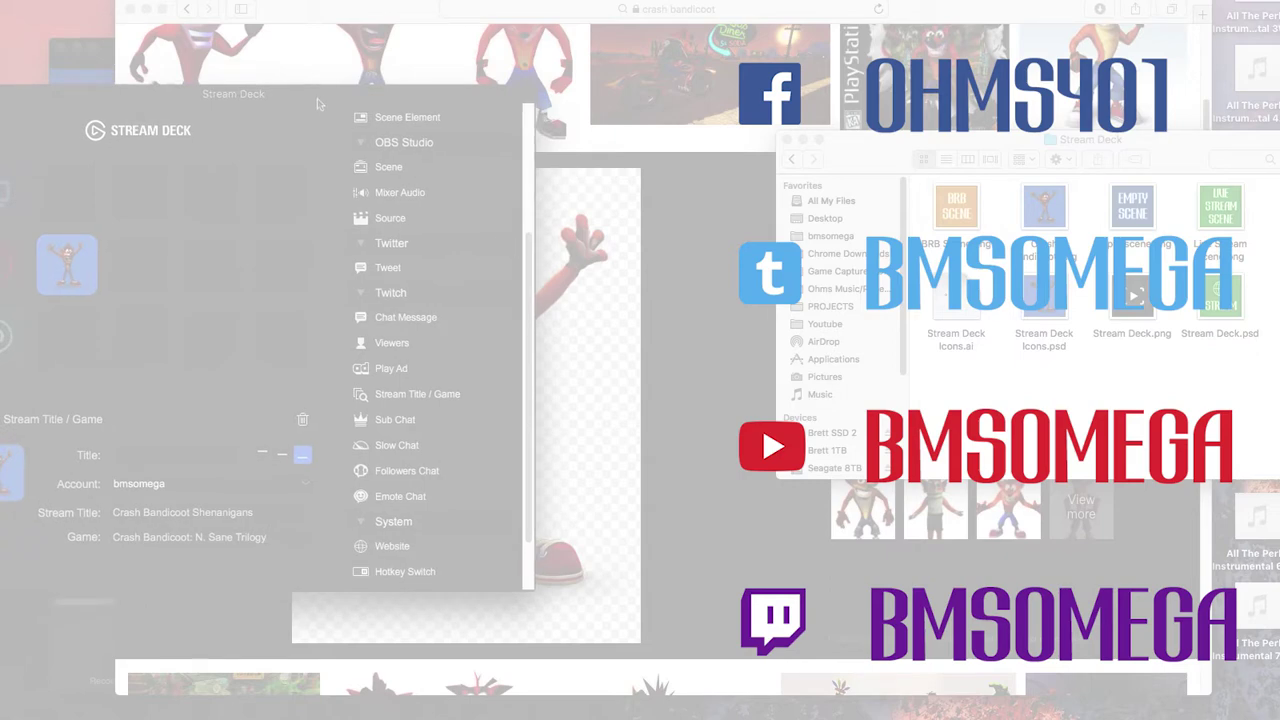
drag(317, 94, 305, 93)
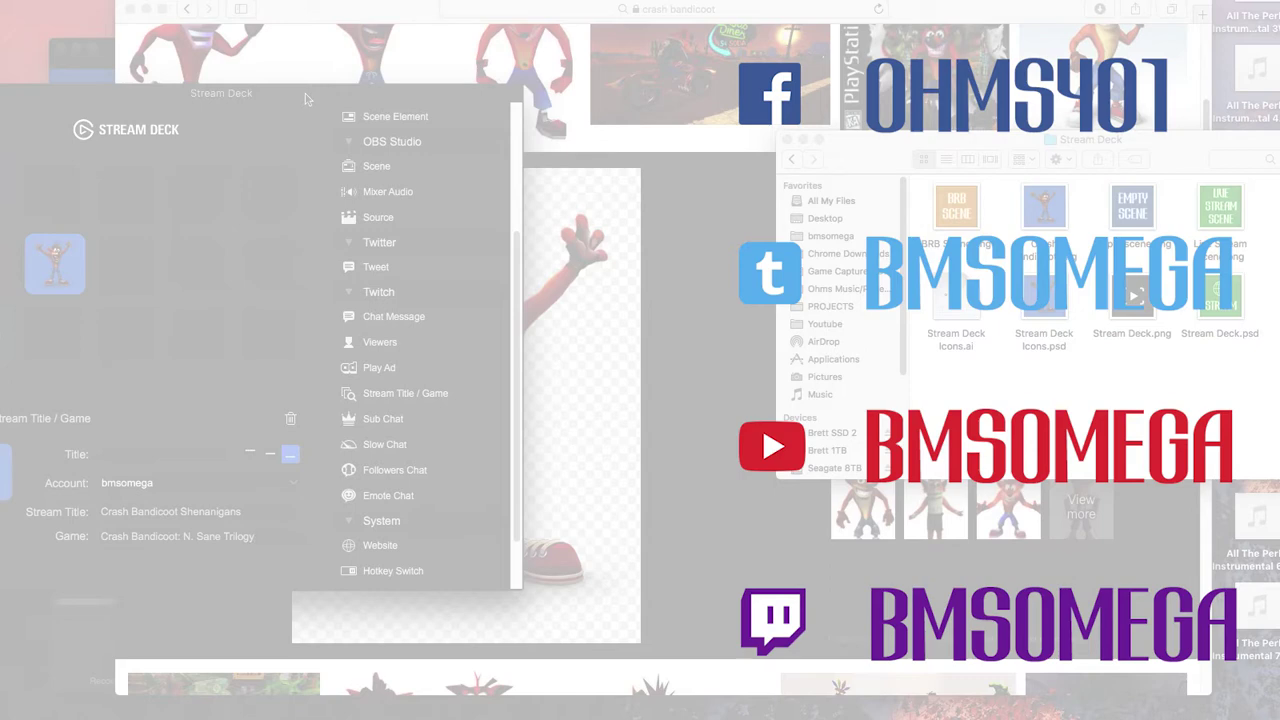